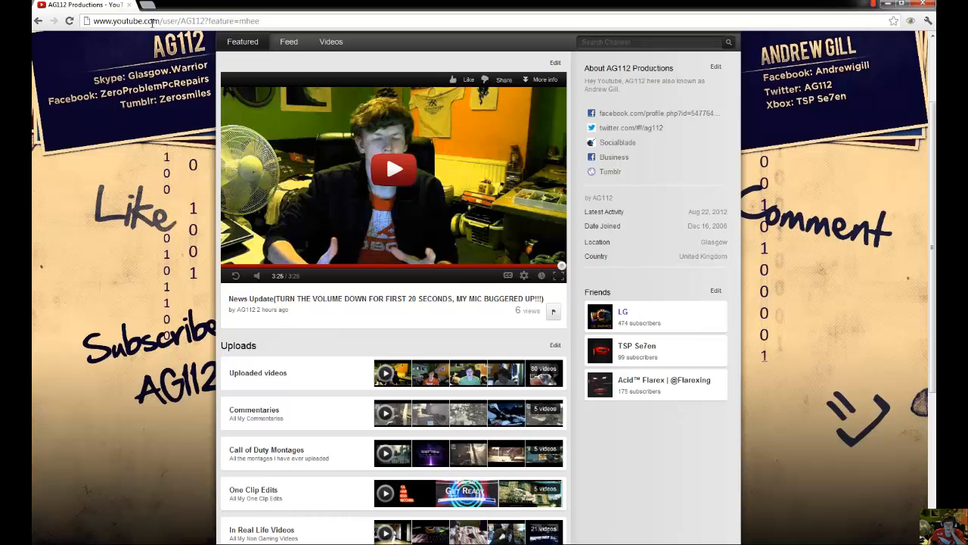
# Step: Search the web for ccleaner in a new tab and open the CCleaner download page on the Piriform site
pyautogui.click(149, 6)
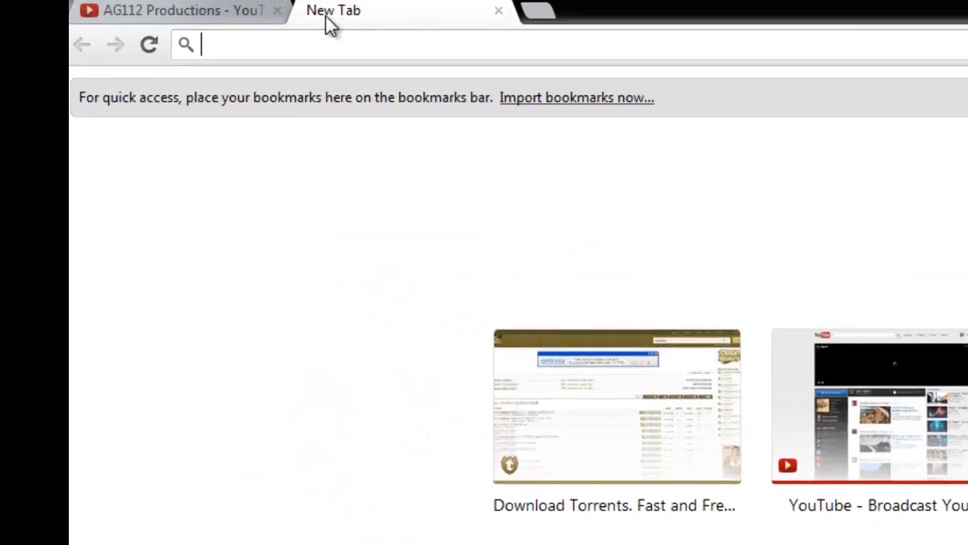
pyautogui.write('ccleaner')
pyautogui.press('Return')
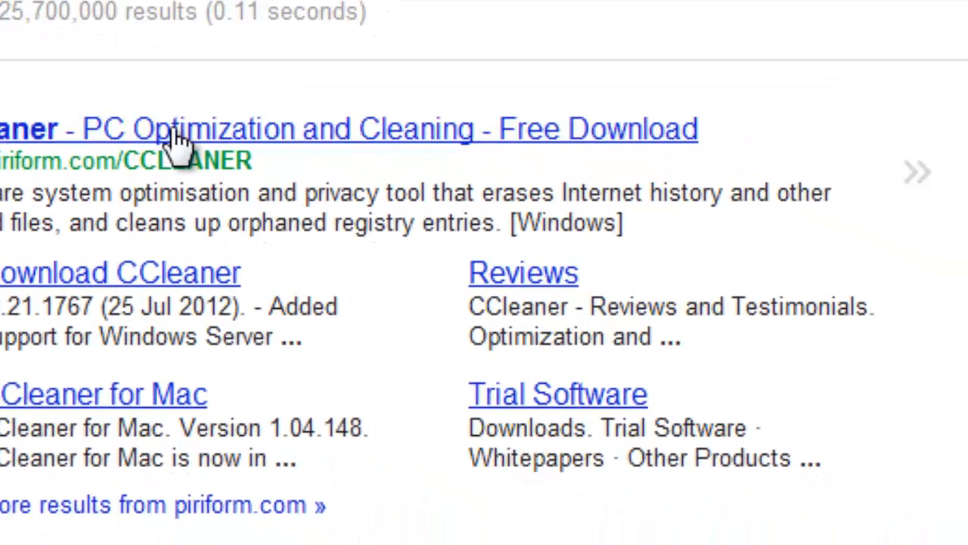
pyautogui.click(261, 172)
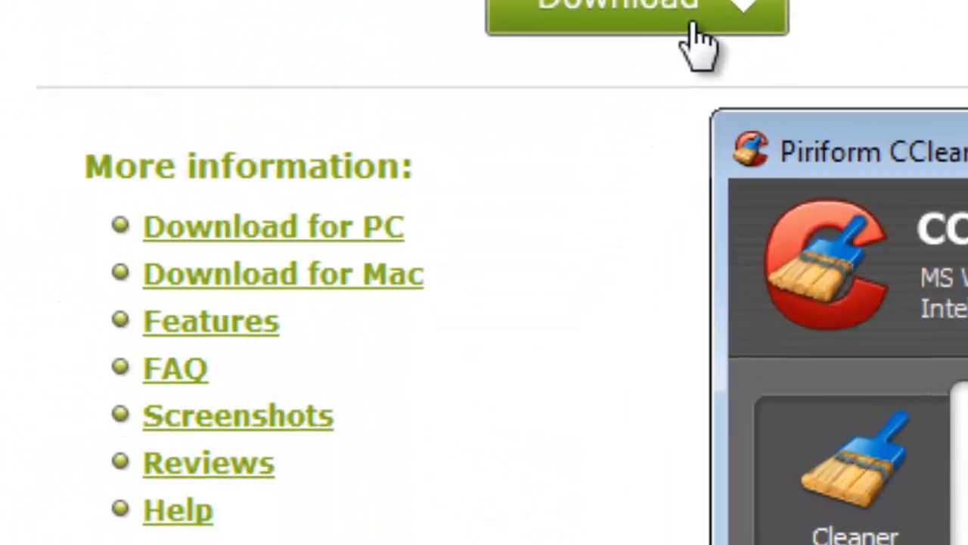
pyautogui.click(580, 263)
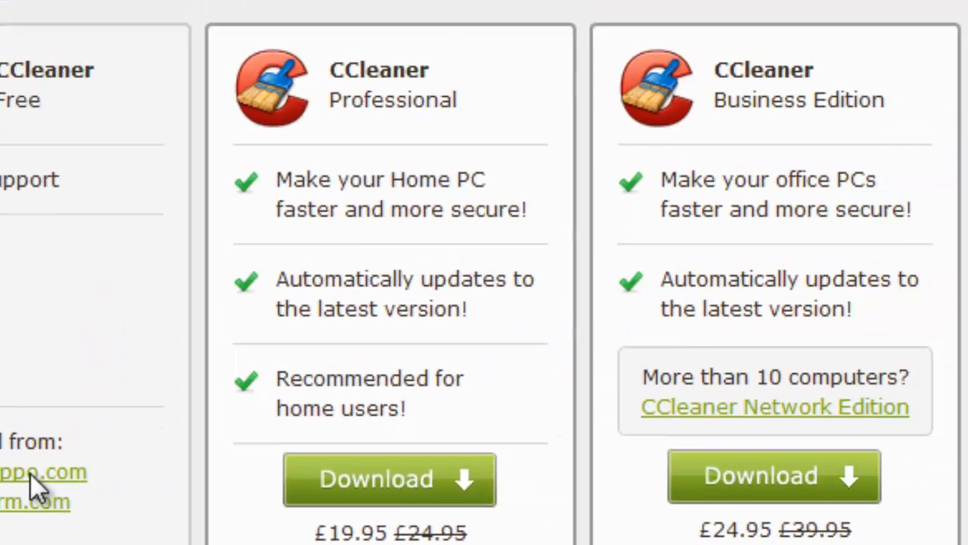
pyautogui.click(246, 401)
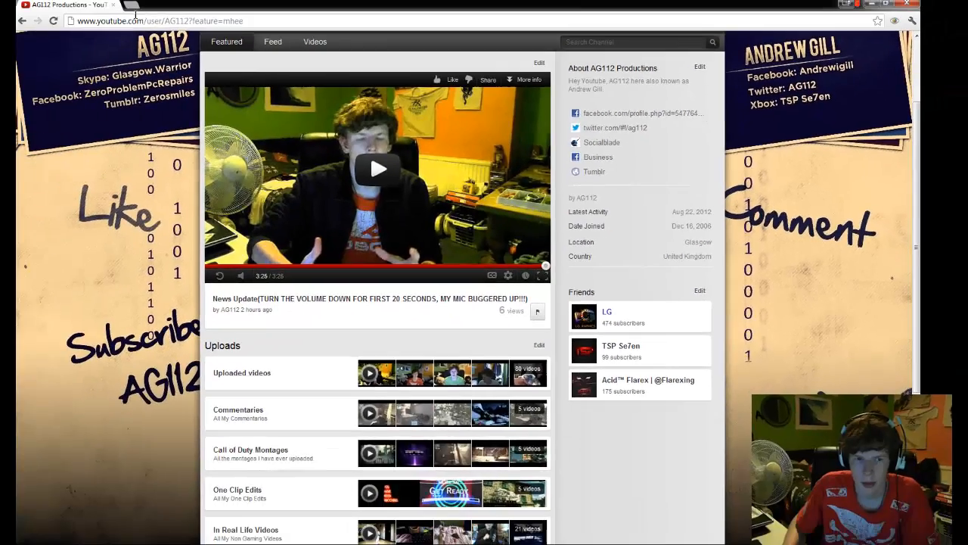
# Step: Search the web for malwarebytes and open the free download page for Malwarebytes Anti-Malware on the partner site
pyautogui.click(134, 20)
pyautogui.write('malwa')
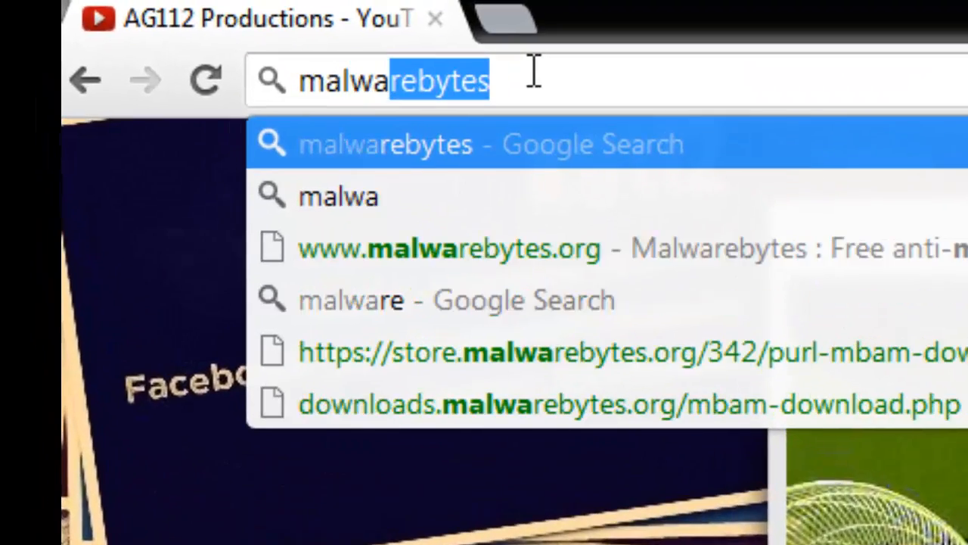
pyautogui.press('Return')
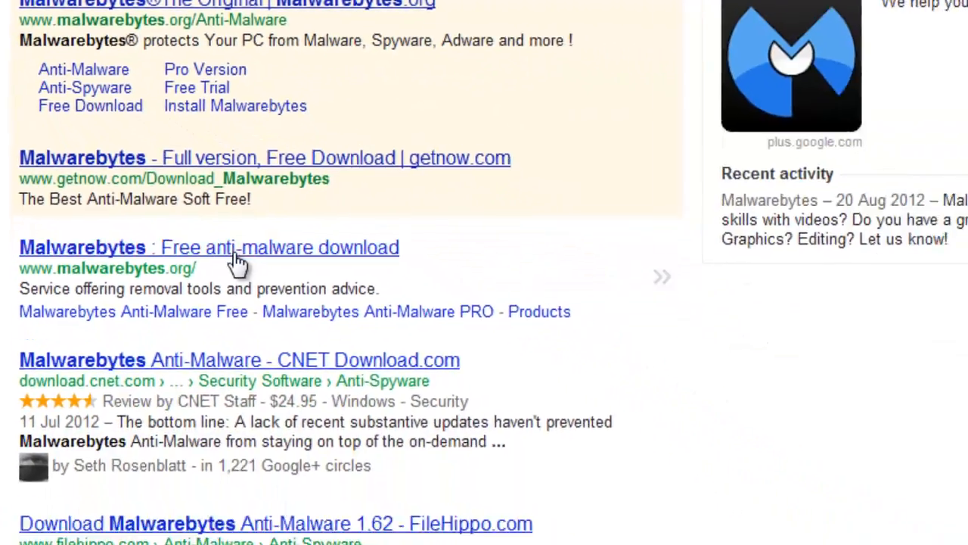
pyautogui.click(488, 434)
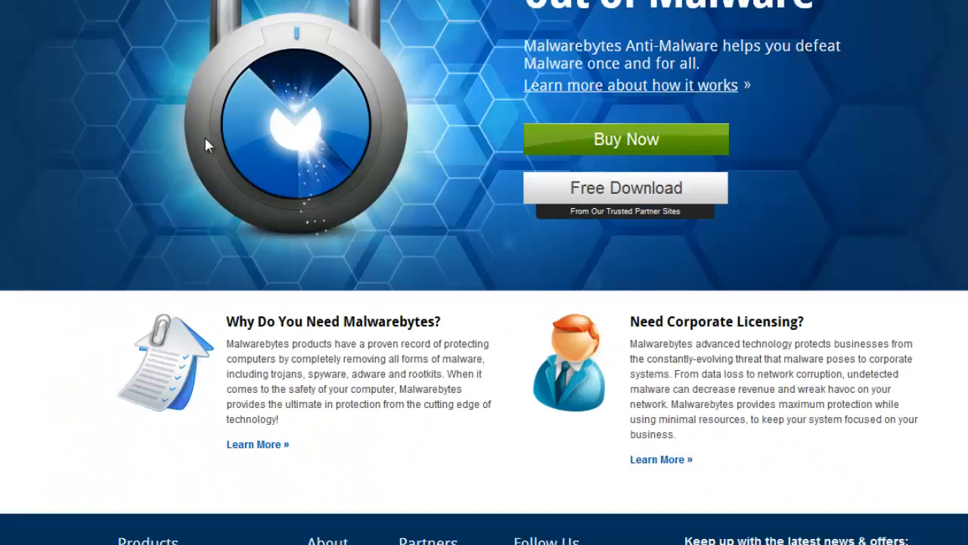
pyautogui.click(653, 194)
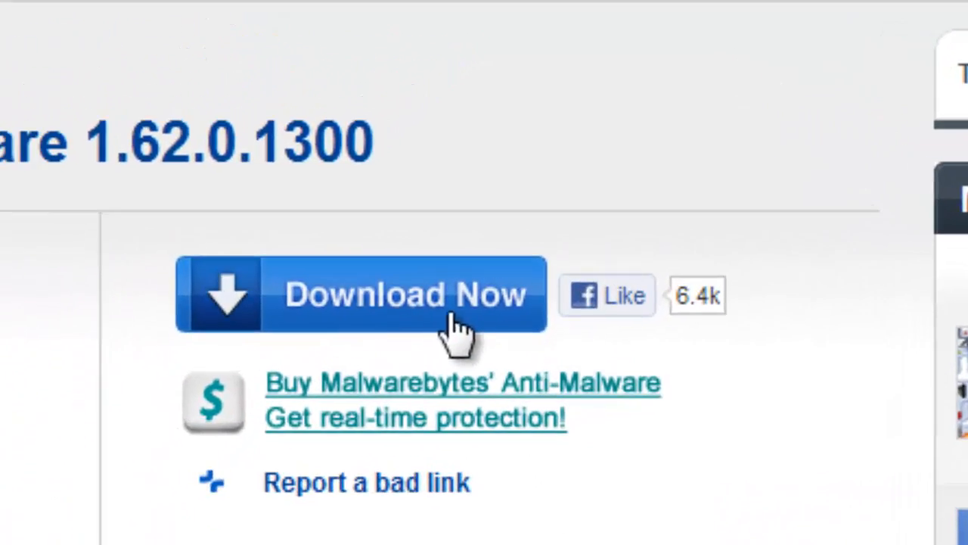
pyautogui.click(514, 114)
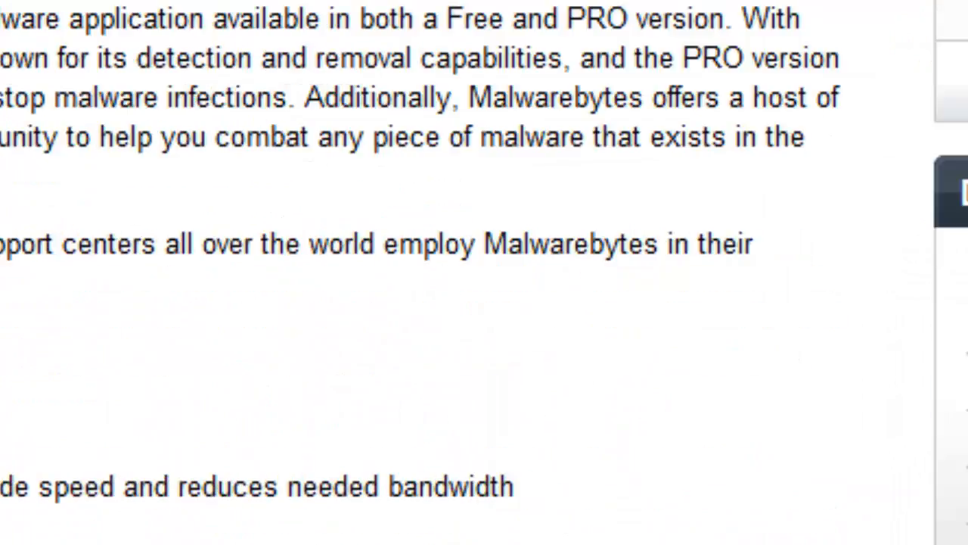
pyautogui.scroll(5, 484, 272)
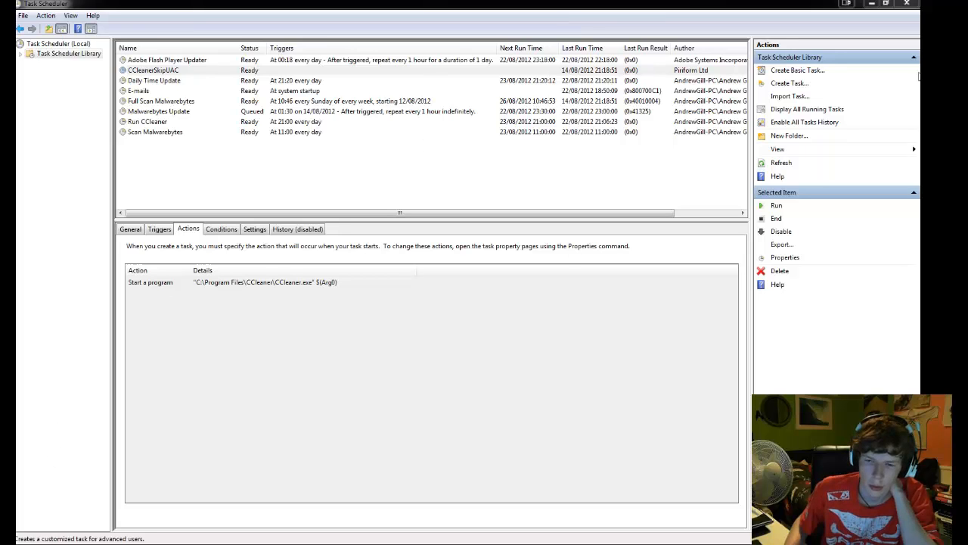
# Step: Close the open Task Scheduler window and launch Task Scheduler again through a program search
pyautogui.click(911, 6)
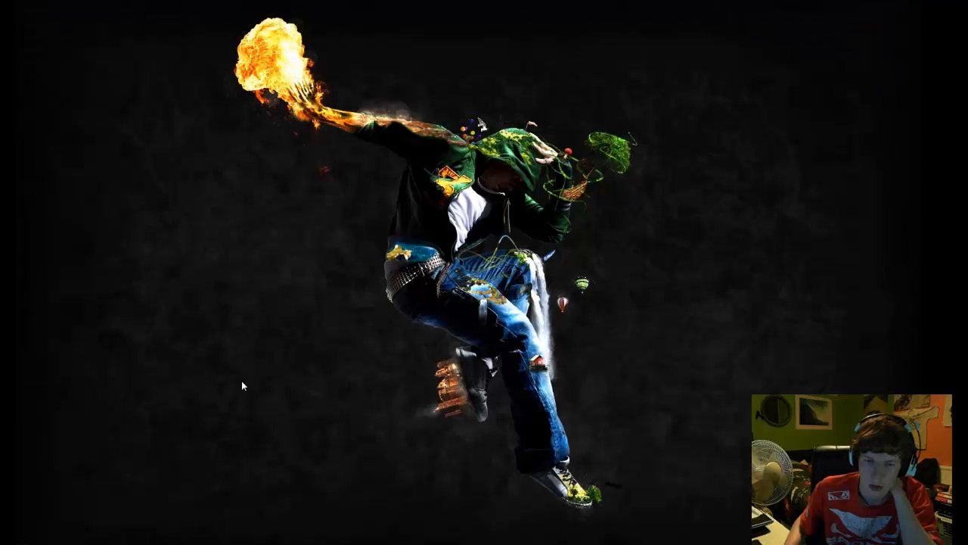
pyautogui.press('super')
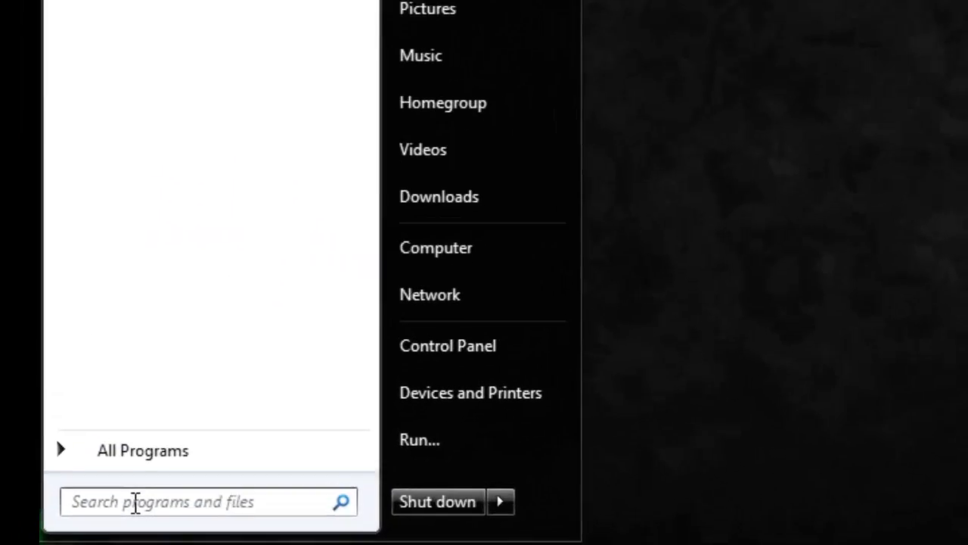
pyautogui.write('task')
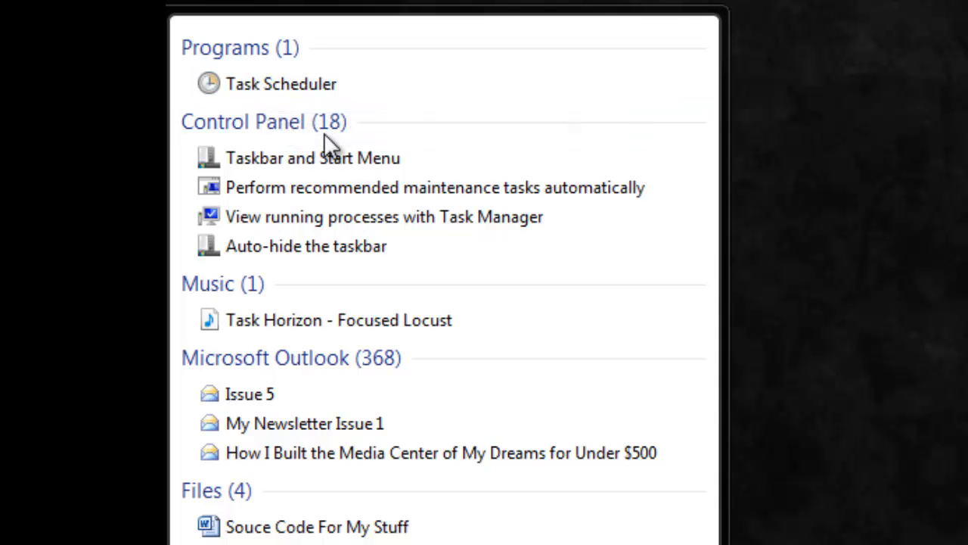
pyautogui.write('sch')
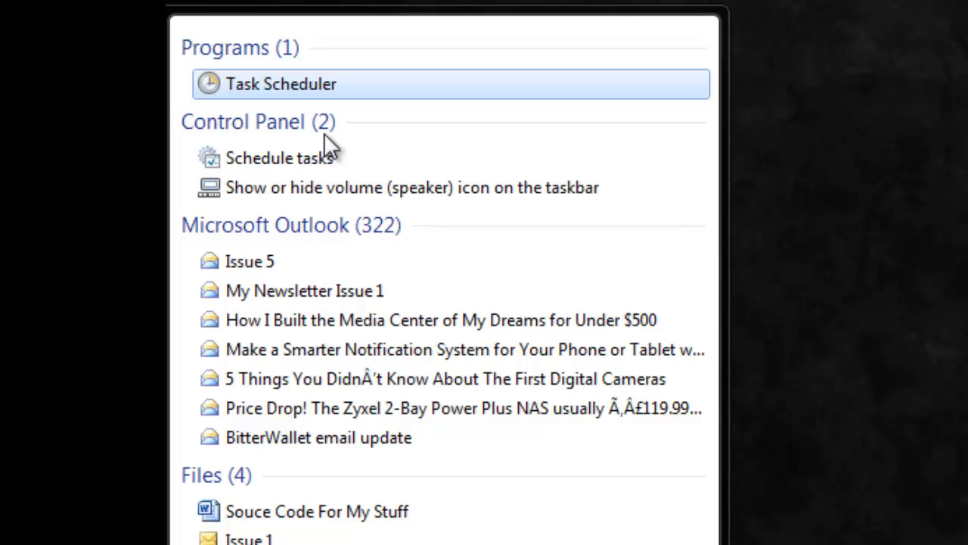
pyautogui.write('ed')
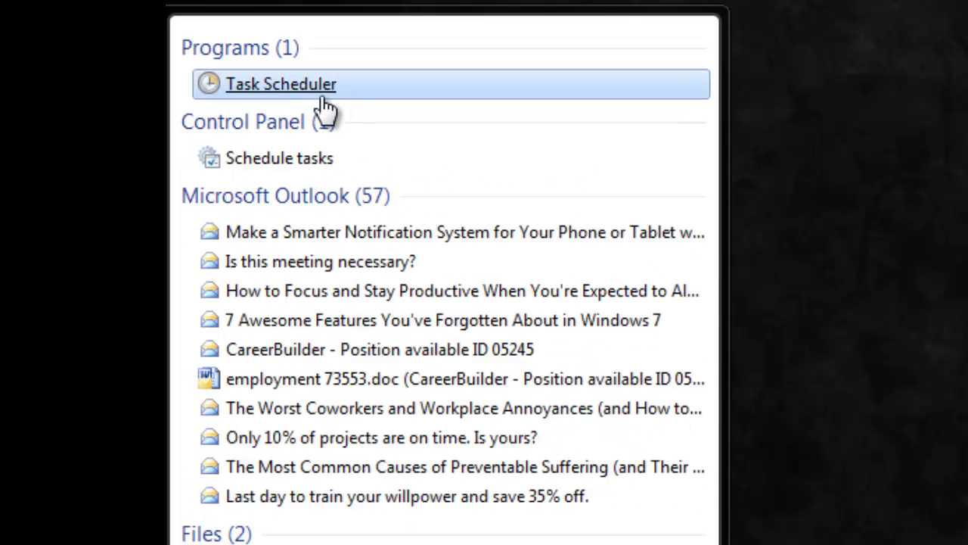
pyautogui.click(319, 90)
pyautogui.write('uler')
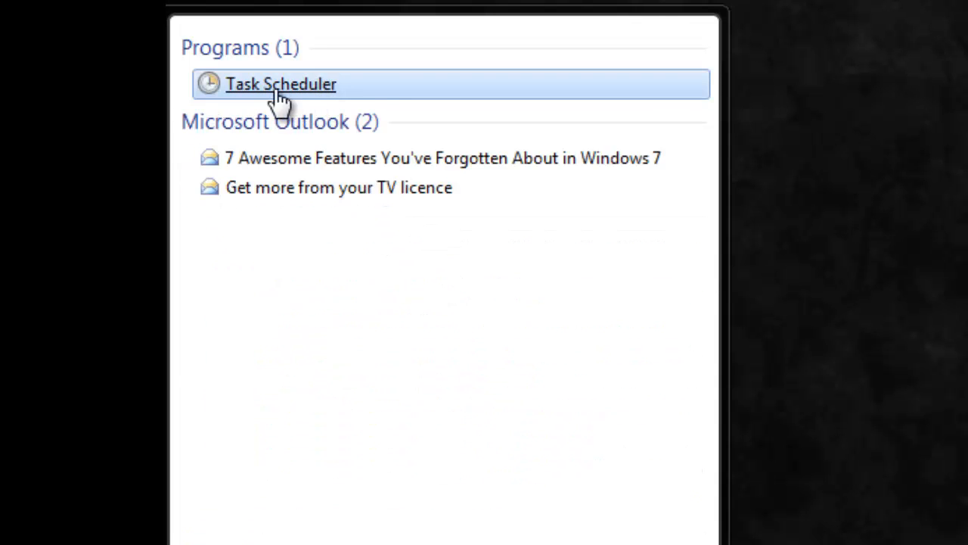
pyautogui.click(333, 89)
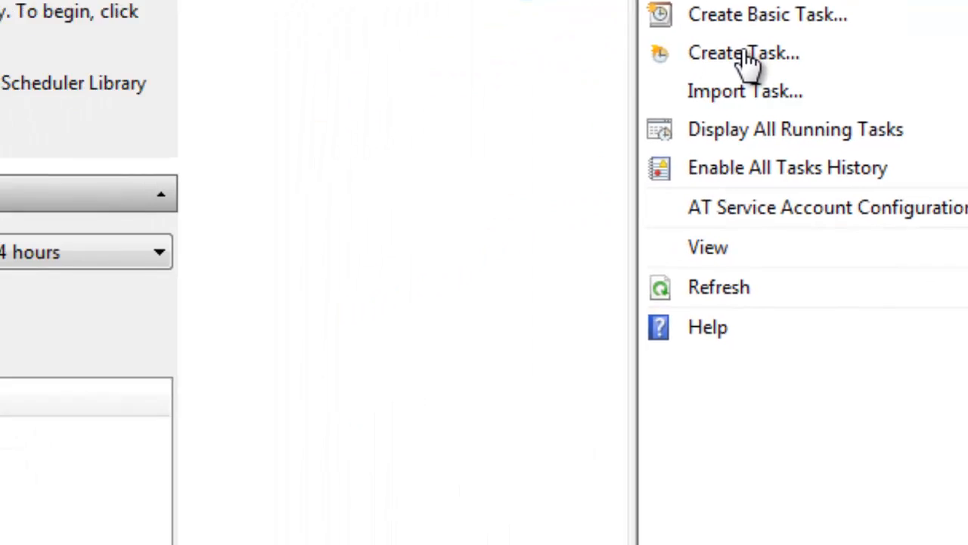
# Step: Start creating a full (not basic) scheduled task and name it Update MalwareBytes
pyautogui.click(318, 205)
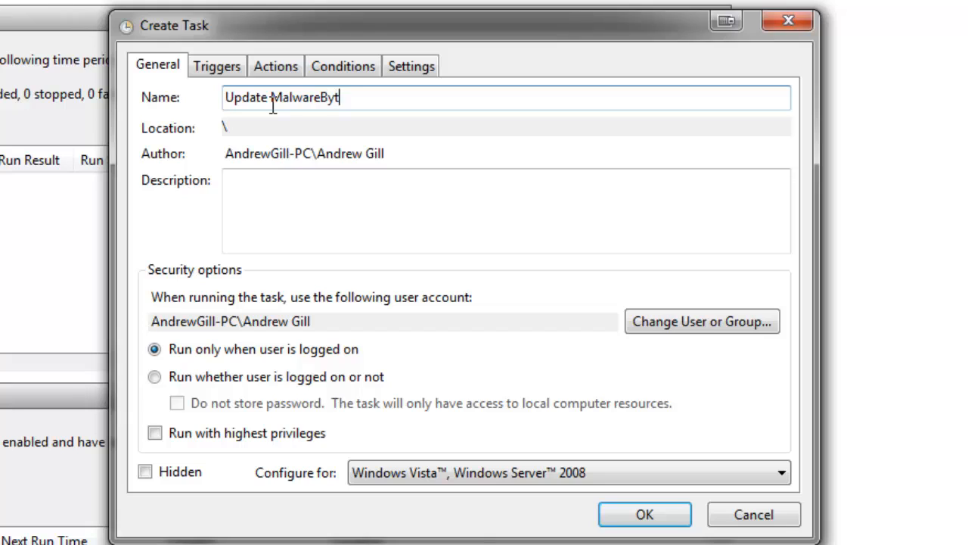
pyautogui.click(470, 221)
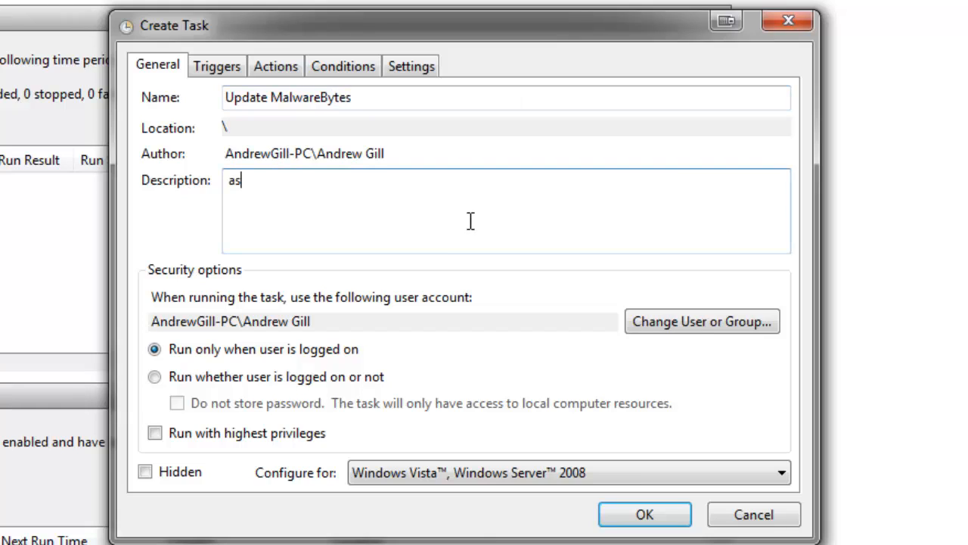
pyautogui.press('BackSpace')
pyautogui.press('BackSpace')
pyautogui.press('BackSpace')
pyautogui.press('BackSpace')
pyautogui.press('BackSpace')
pyautogui.press('BackSpace')
pyautogui.press('BackSpace')
pyautogui.press('BackSpace')
pyautogui.press('BackSpace')
pyautogui.press('BackSpace')
pyautogui.press('BackSpace')
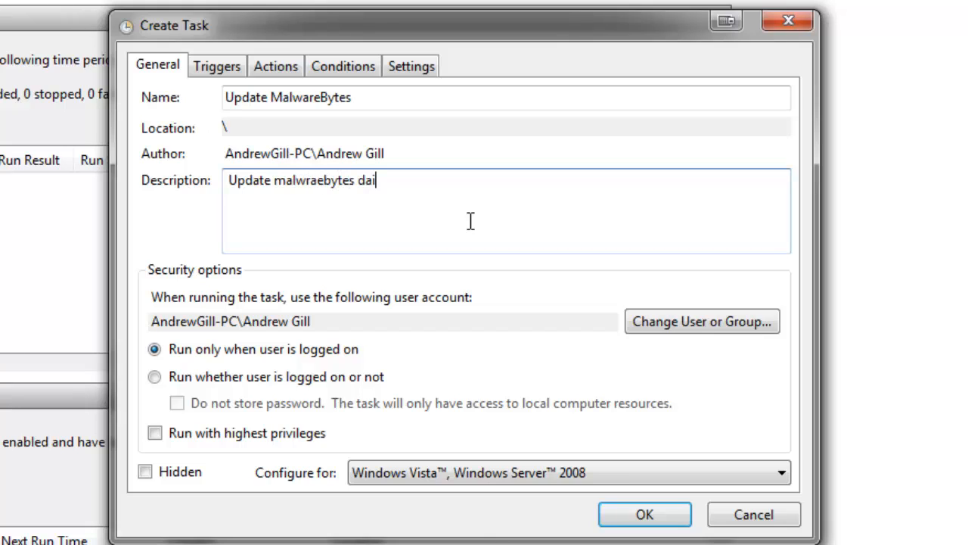
pyautogui.press('BackSpace')
pyautogui.press('BackSpace')
pyautogui.press('BackSpace')
pyautogui.press('BackSpace')
pyautogui.press('BackSpace')
pyautogui.press('BackSpace')
pyautogui.press('BackSpace')
pyautogui.press('BackSpace')
pyautogui.press('BackSpace')
pyautogui.press('BackSpace')
pyautogui.press('BackSpace')
pyautogui.press('BackSpace')
pyautogui.press('BackSpace')
pyautogui.press('BackSpace')
pyautogui.press('BackSpace')
pyautogui.press('BackSpace')
pyautogui.press('BackSpace')
pyautogui.press('BackSpace')
pyautogui.press('BackSpace')
pyautogui.press('BackSpace')
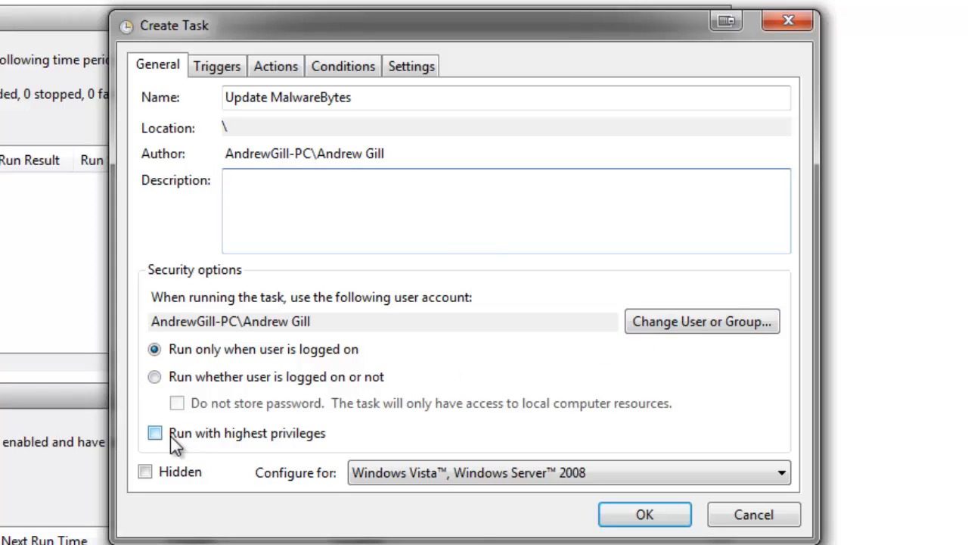
# Step: Set the task to run hidden with highest privileges, configured for Windows 7, Windows Server 2008 R2
pyautogui.click(265, 437)
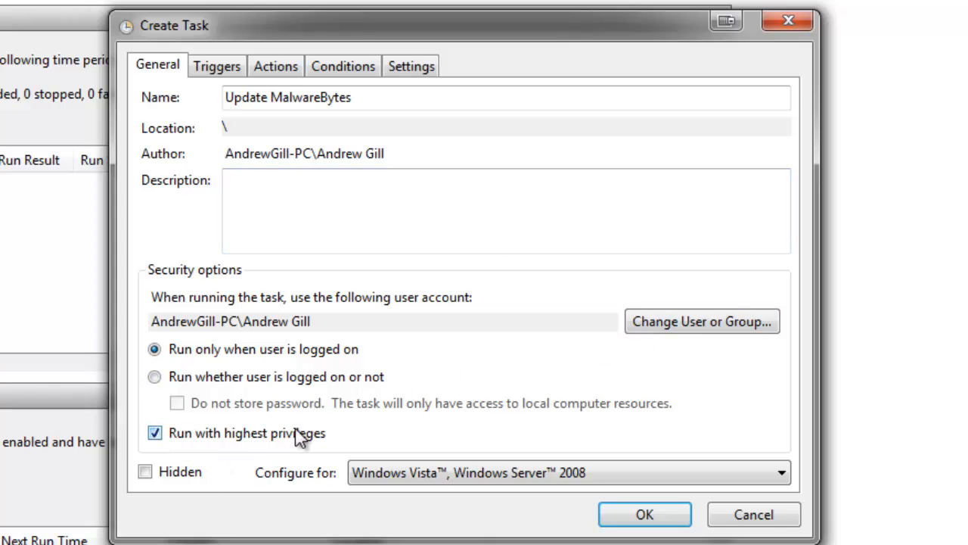
pyautogui.click(443, 473)
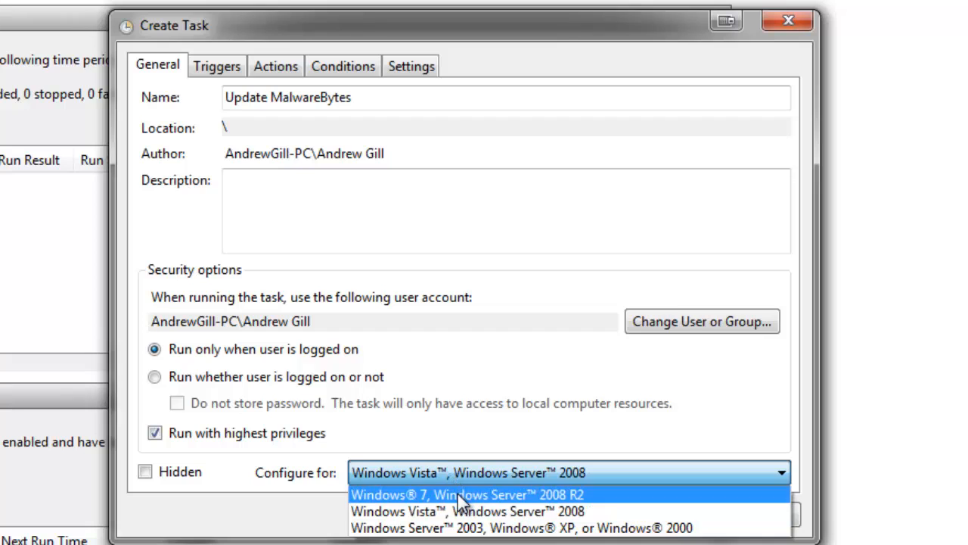
pyautogui.click(456, 490)
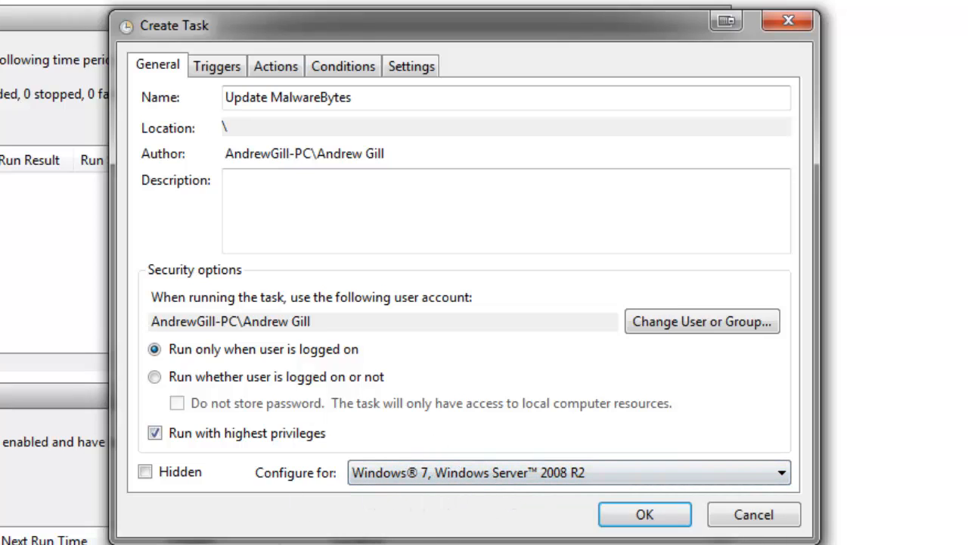
pyautogui.click(459, 471)
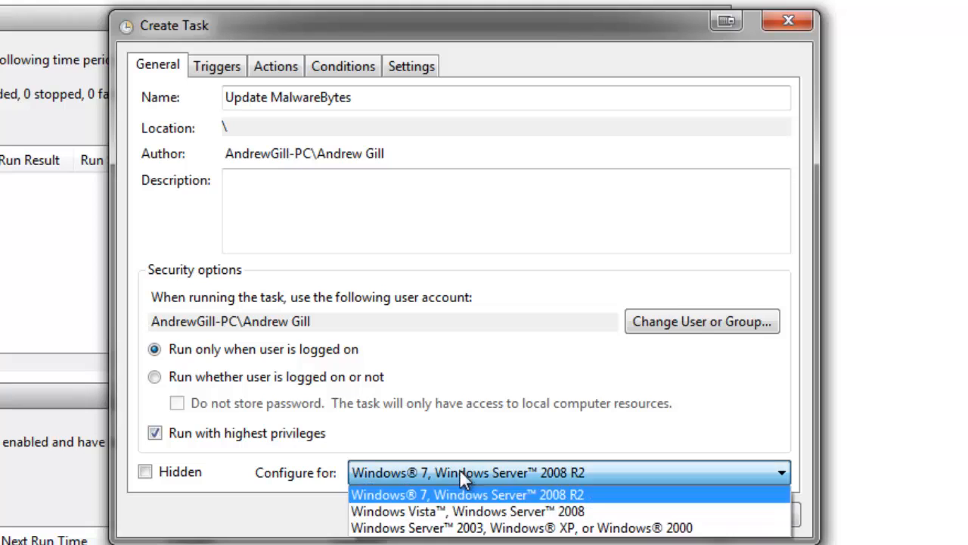
pyautogui.click(531, 488)
pyautogui.click(156, 478)
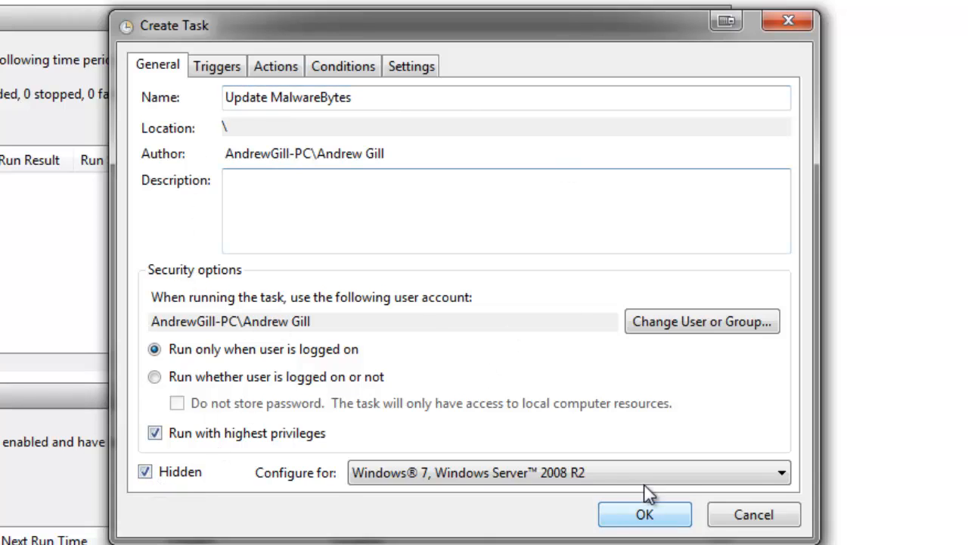
# Step: Add a one-time scheduled trigger to the task that repeats every 1 hour for an indefinite duration
pyautogui.click(220, 64)
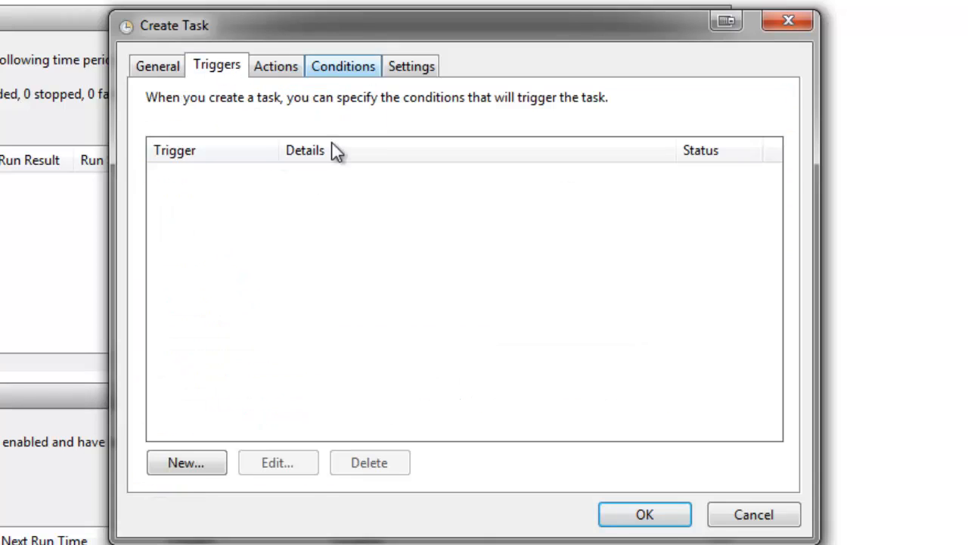
pyautogui.click(183, 462)
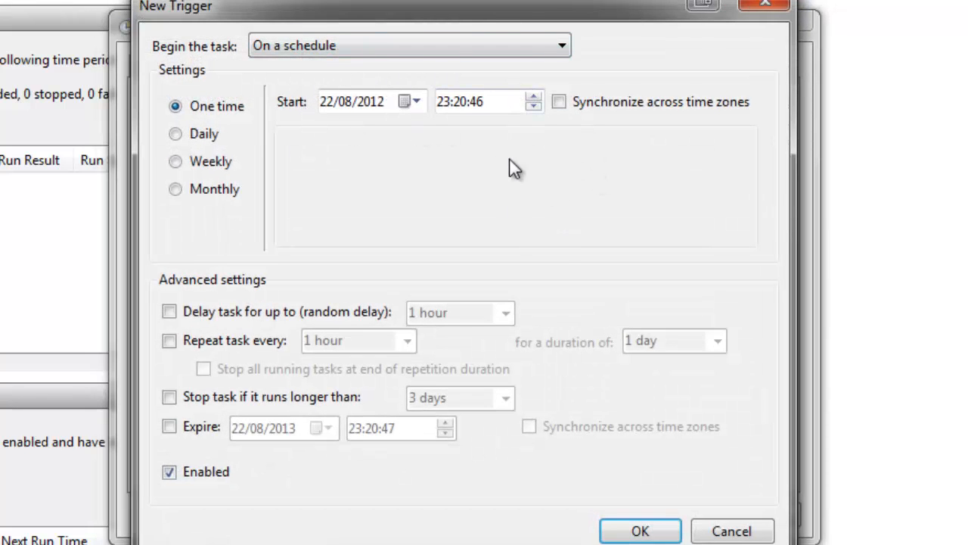
pyautogui.click(446, 102)
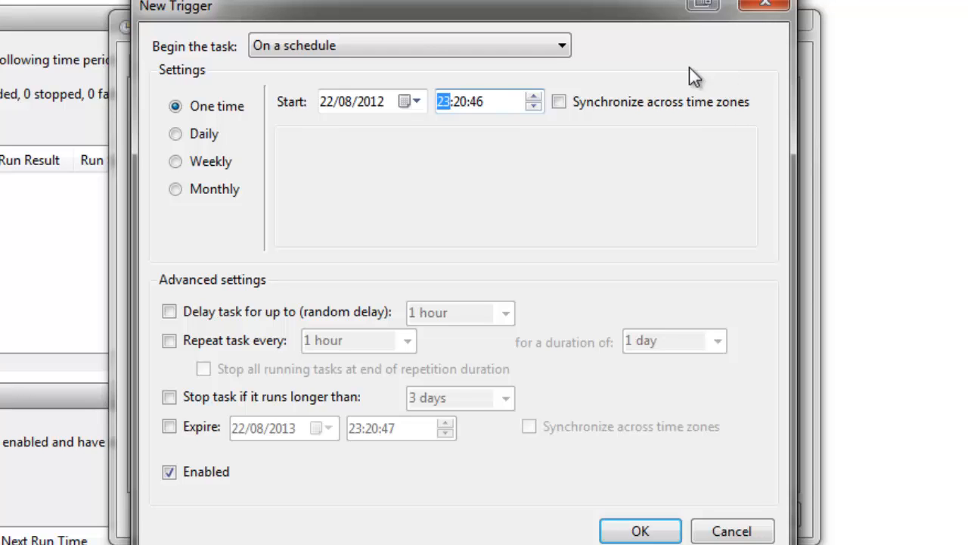
pyautogui.click(237, 342)
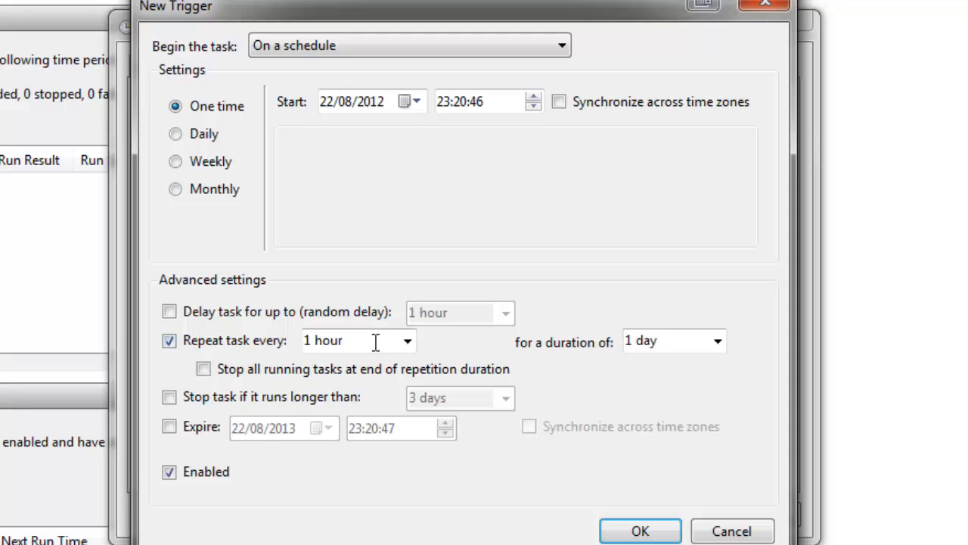
pyautogui.click(725, 342)
pyautogui.click(658, 358)
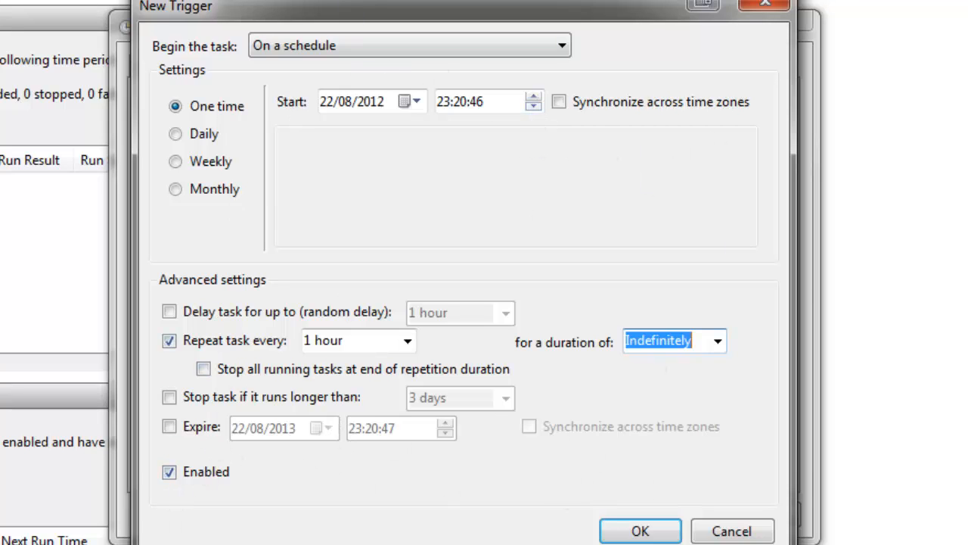
pyautogui.click(640, 528)
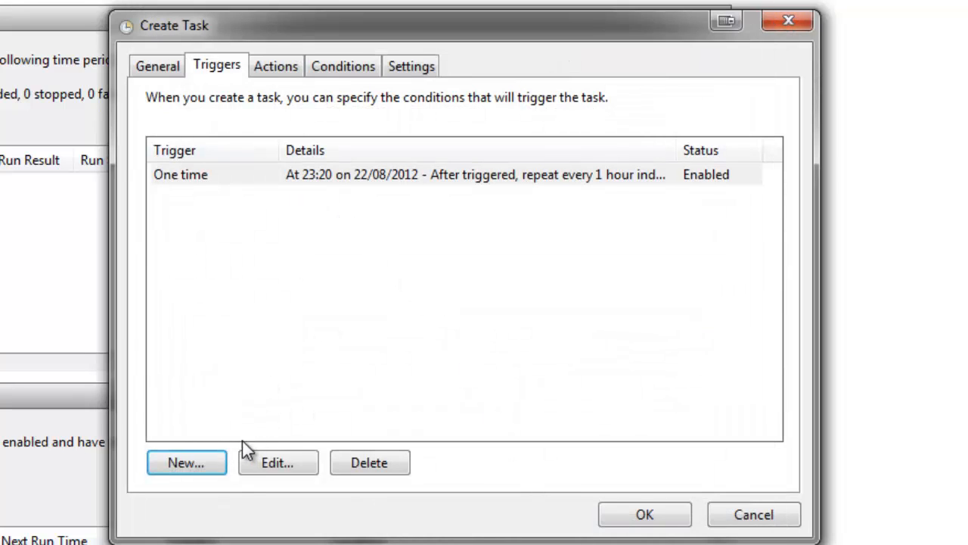
pyautogui.click(216, 465)
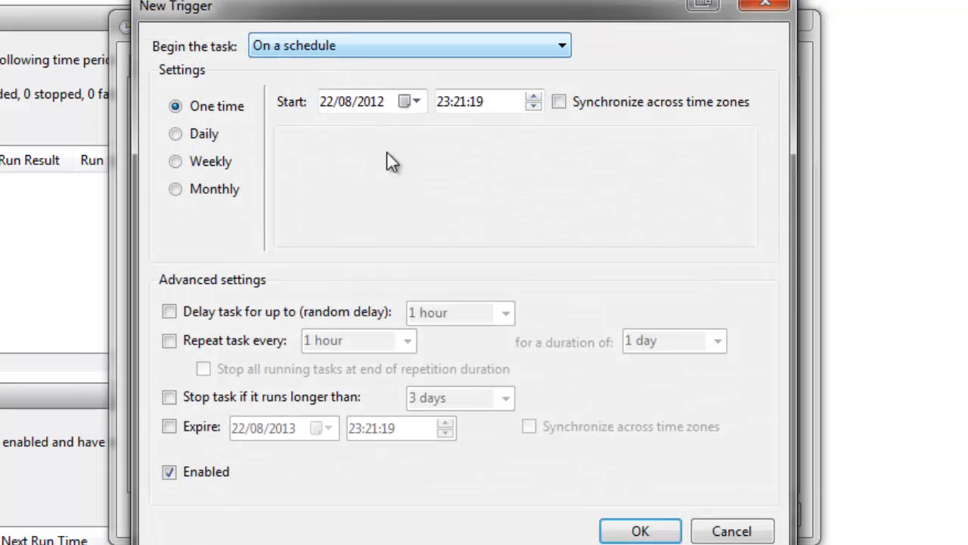
pyautogui.click(752, 533)
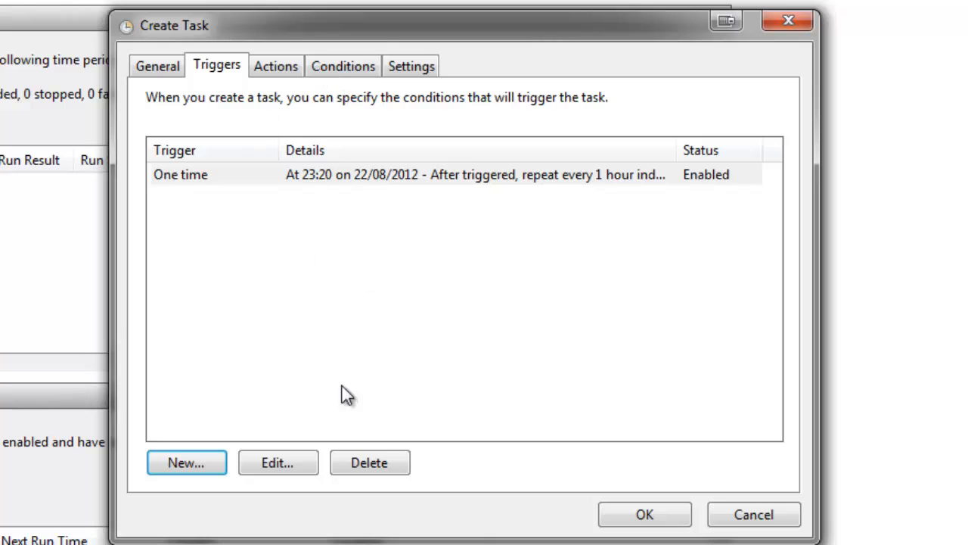
# Step: Begin a new Start a program action for the task and browse the desktop for the program file
pyautogui.click(283, 68)
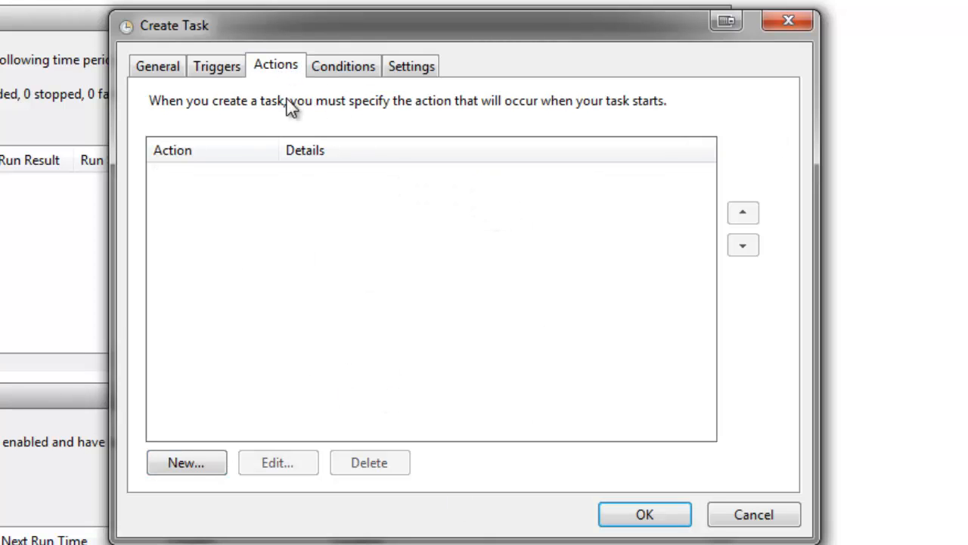
pyautogui.click(202, 463)
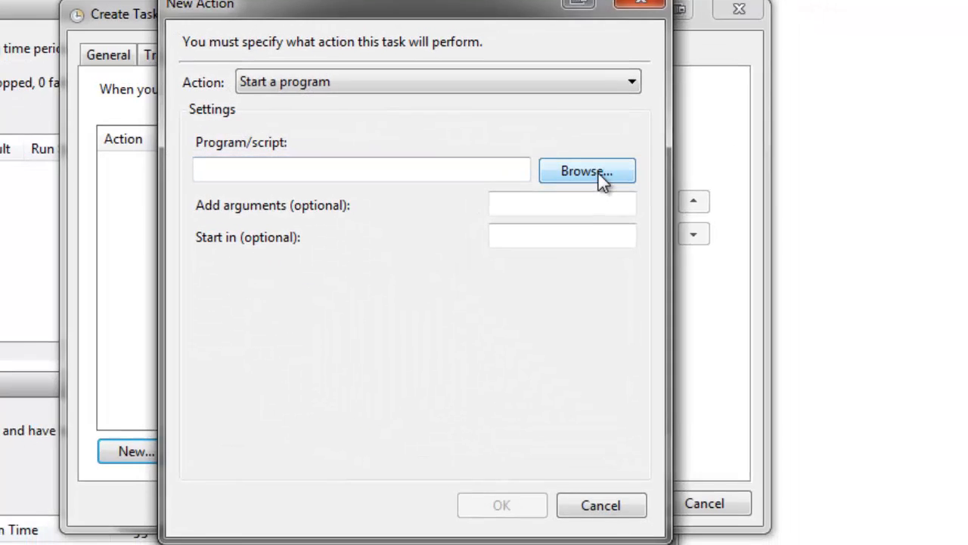
pyautogui.click(643, 183)
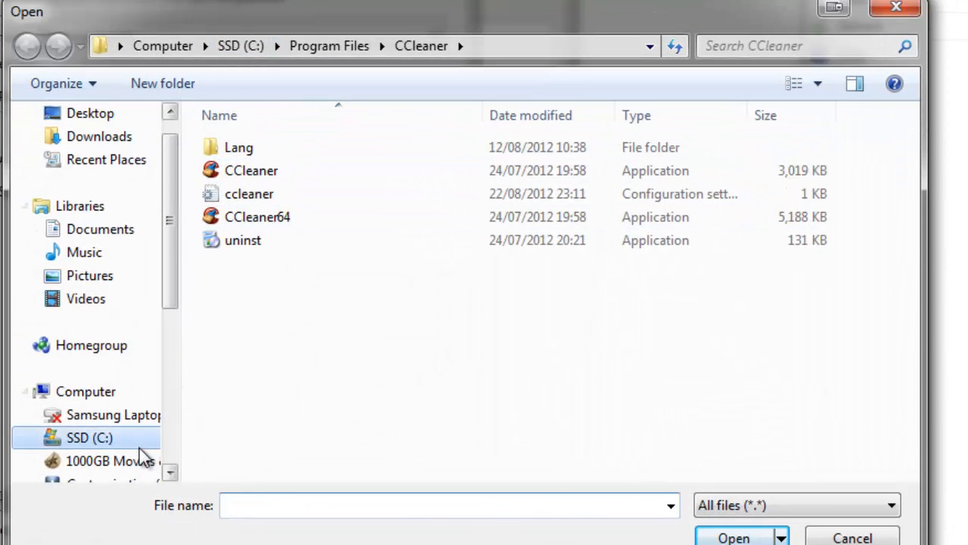
pyautogui.click(134, 442)
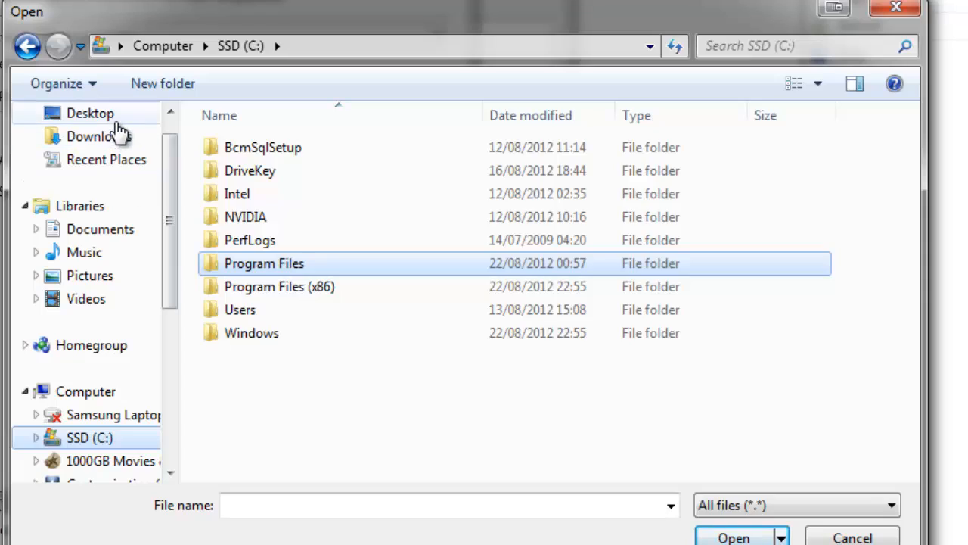
pyautogui.click(114, 115)
pyautogui.moveTo(919, 180); pyautogui.dragTo(908, 245)
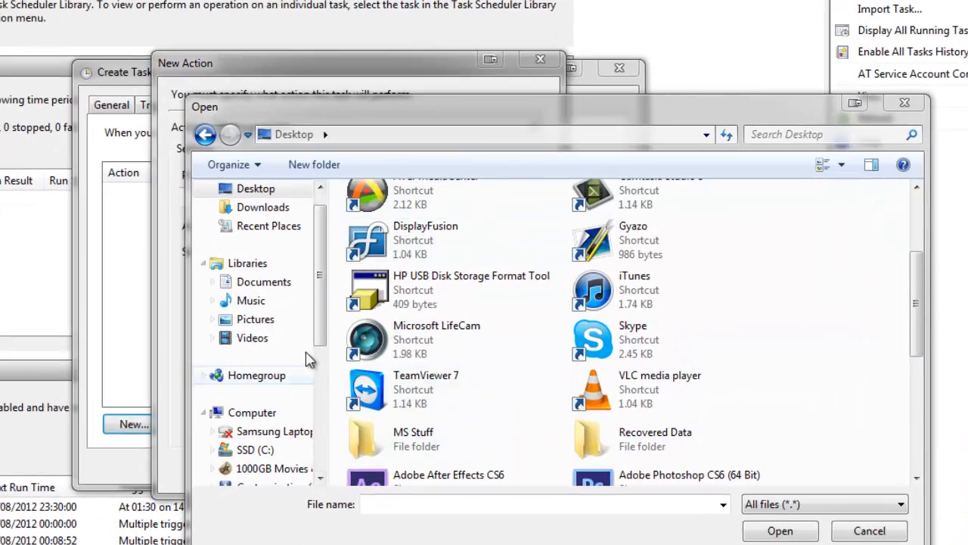
# Step: Set the action to start the mbam application from C:\Program Files (x86)\Malwarebytes' Anti-Malware with the argument /UPDATE
pyautogui.click(277, 451)
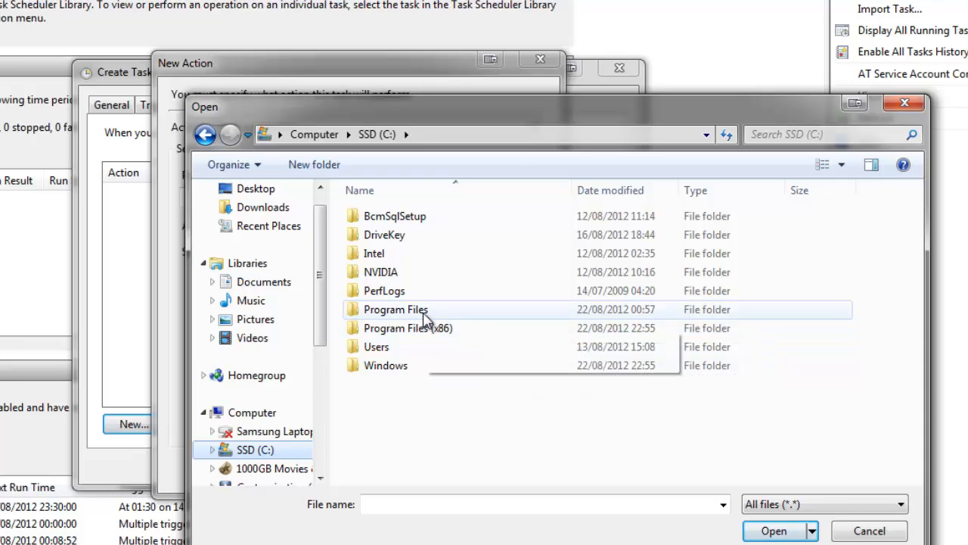
pyautogui.doubleClick(437, 336)
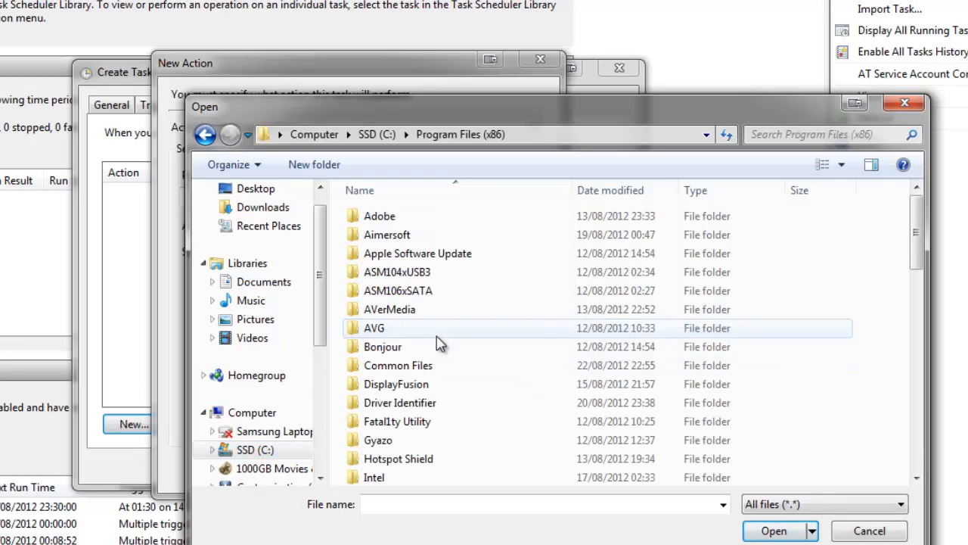
pyautogui.click(440, 363)
pyautogui.scroll(-3, 446, 378)
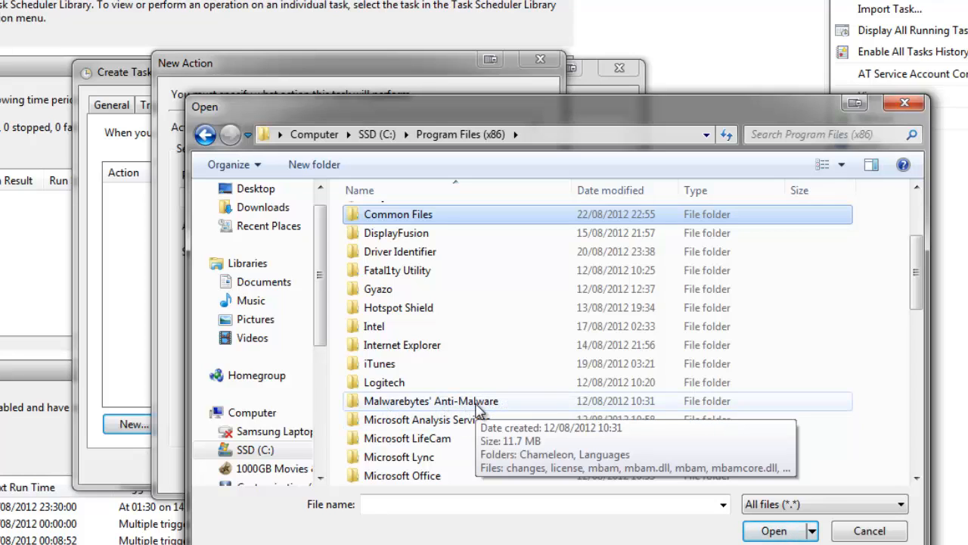
pyautogui.doubleClick(476, 401)
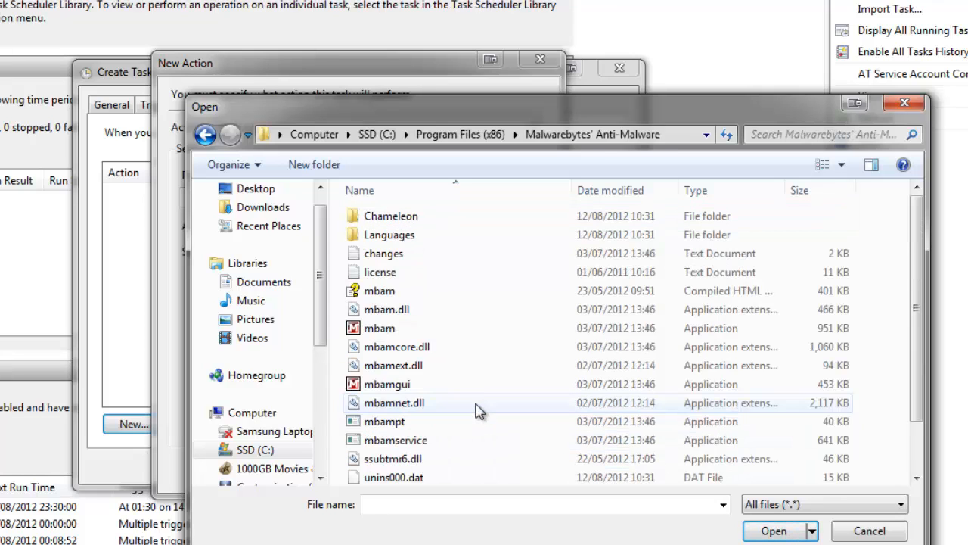
pyautogui.click(386, 330)
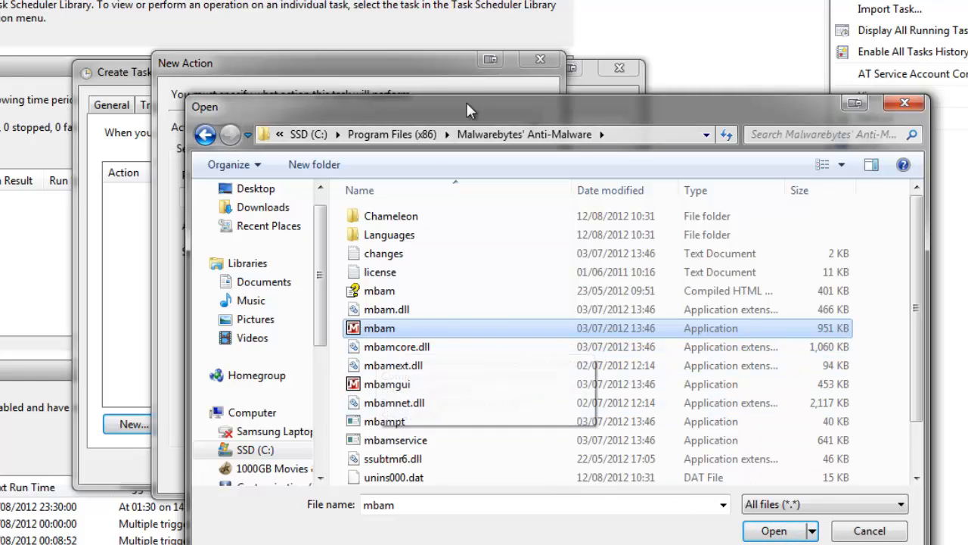
pyautogui.moveTo(466, 100); pyautogui.dragTo(161, 47)
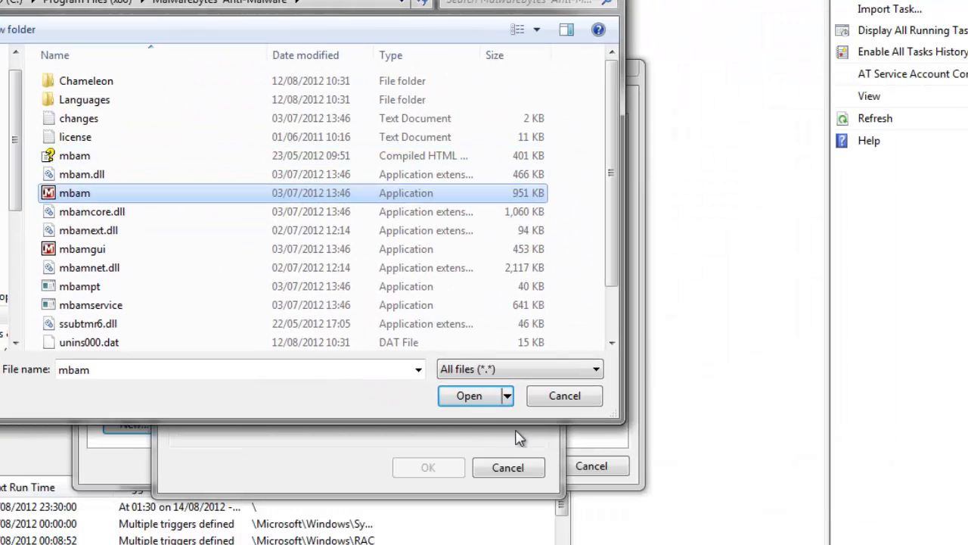
pyautogui.click(485, 401)
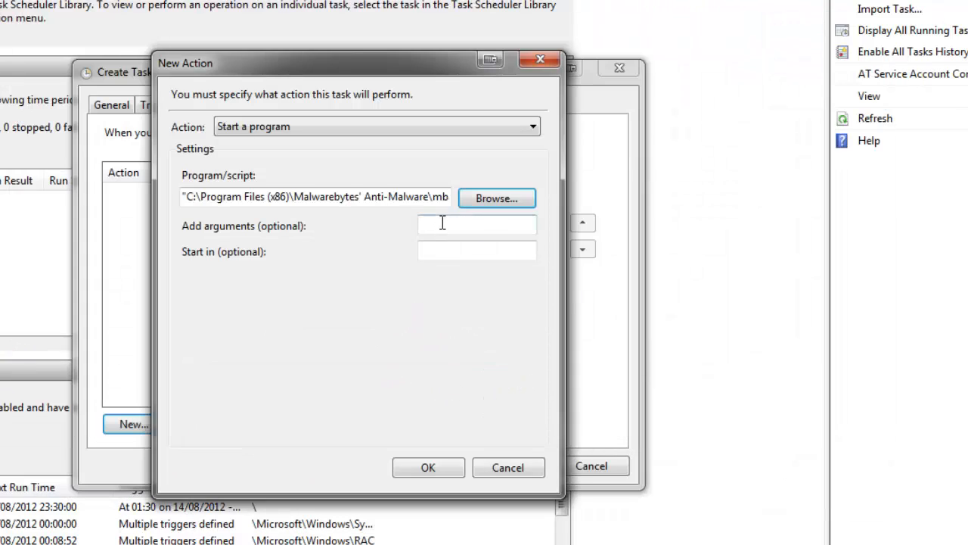
pyautogui.click(442, 223)
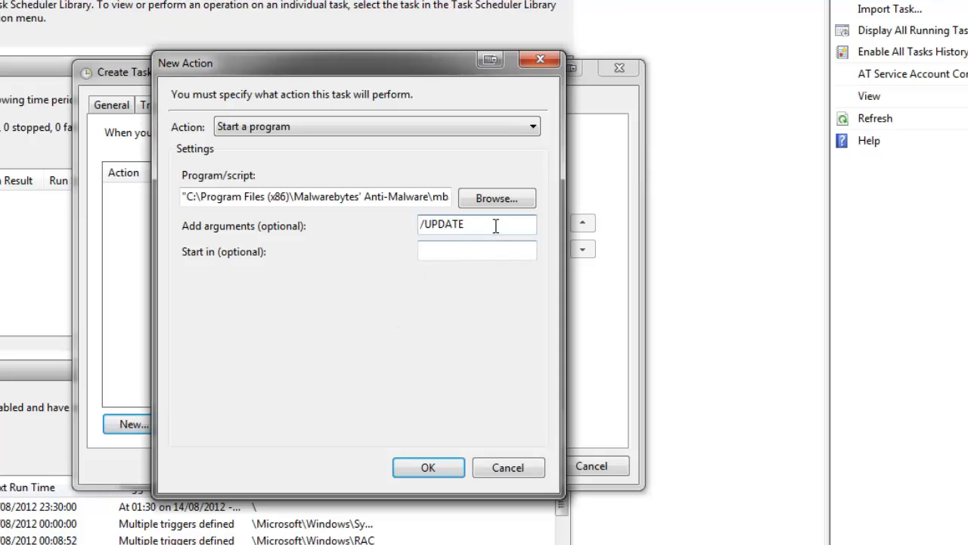
pyautogui.click(427, 469)
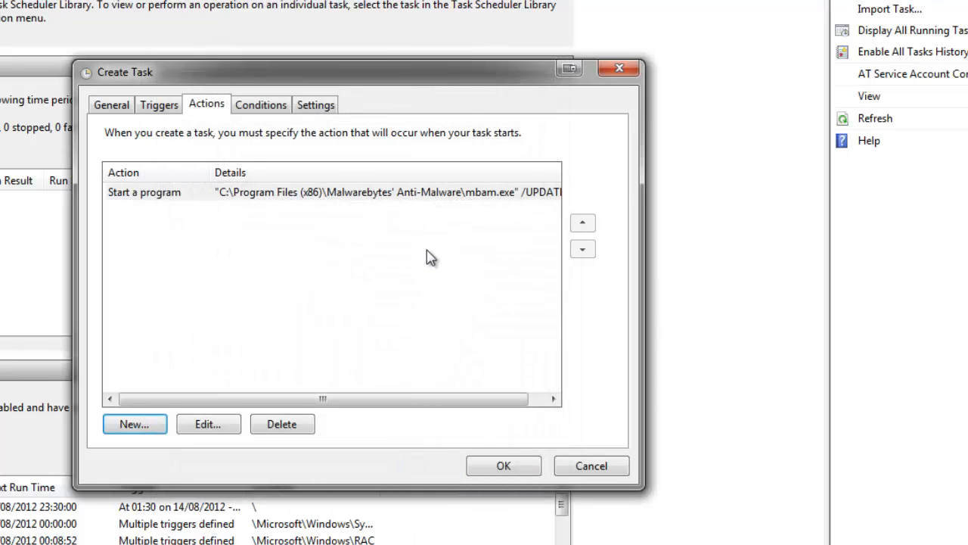
# Step: Add a second action that displays a message titled MalwareBytes with the text Update is Starting
pyautogui.click(147, 424)
pyautogui.click(363, 127)
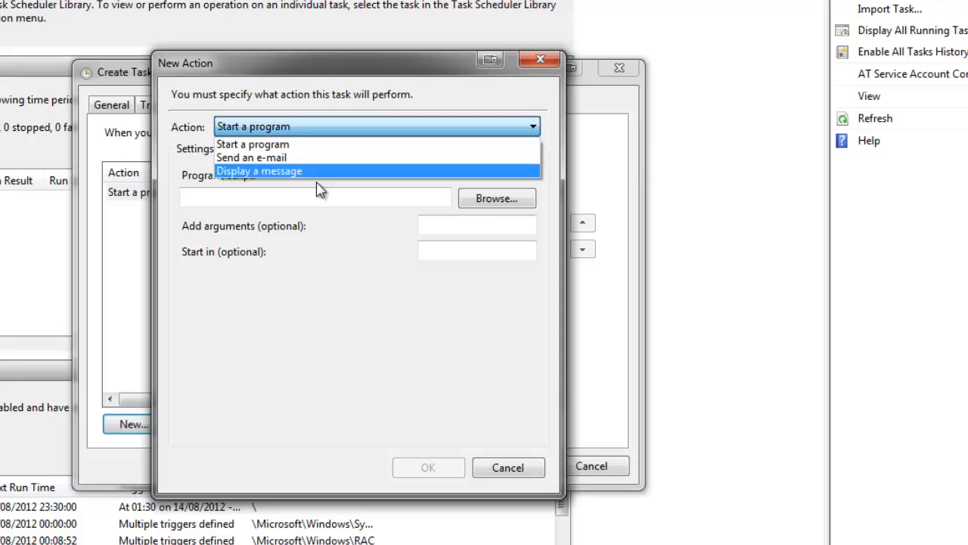
pyautogui.click(307, 189)
pyautogui.click(337, 127)
pyautogui.click(306, 172)
pyautogui.click(301, 193)
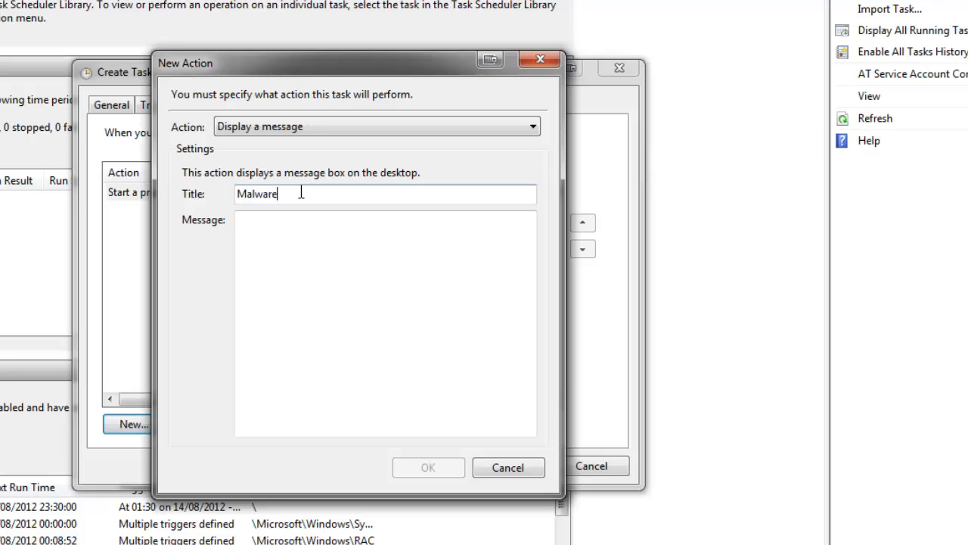
pyautogui.click(391, 288)
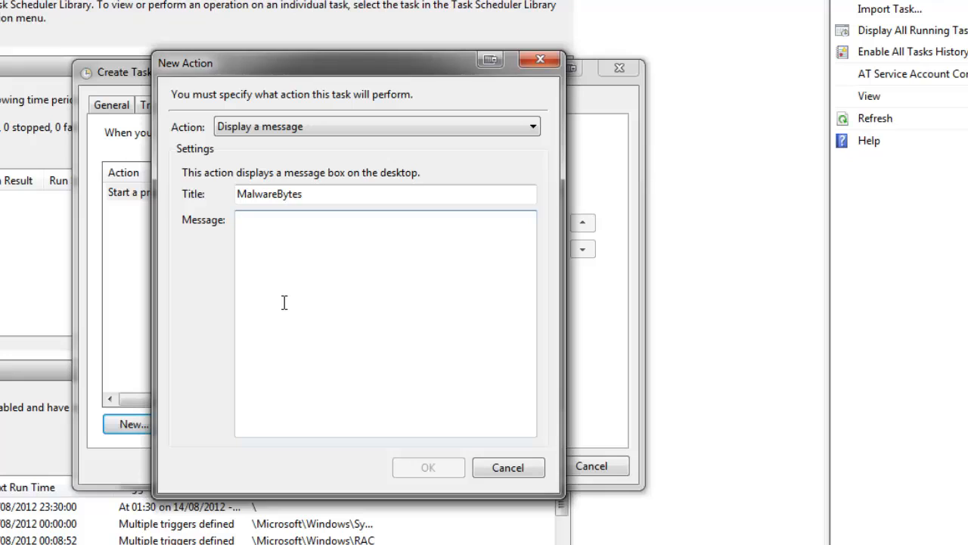
pyautogui.write('Update is Starting')
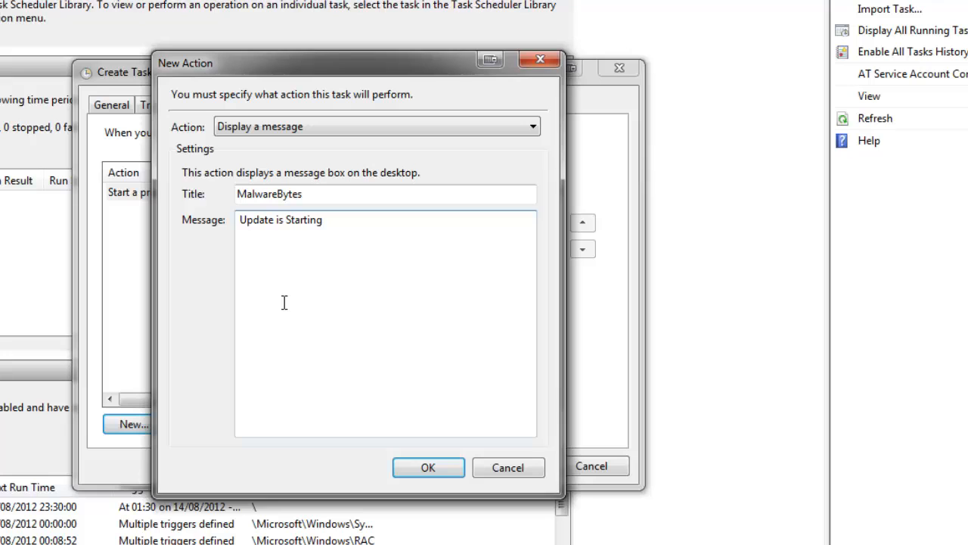
pyautogui.click(446, 469)
# Step: Delete the Display a message action from the task
pyautogui.click(181, 210)
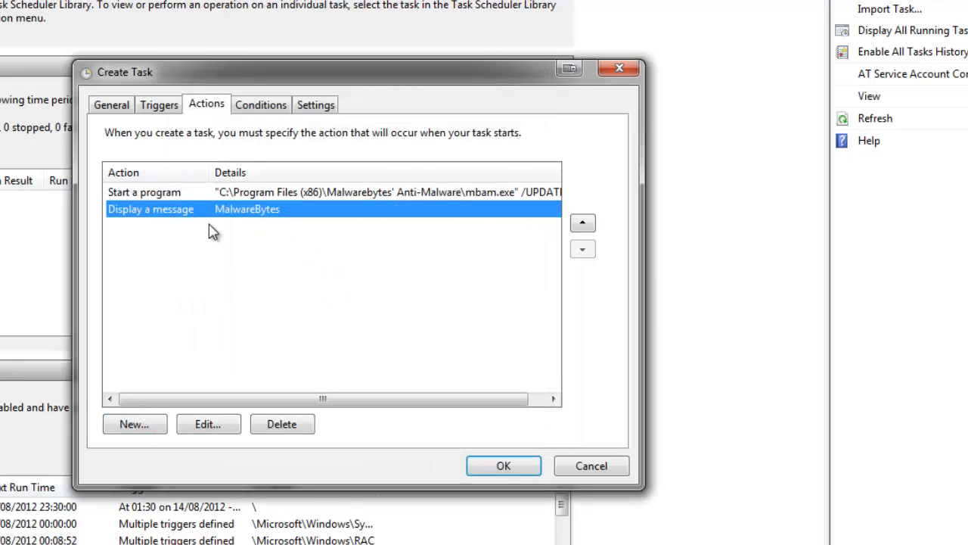
pyautogui.click(282, 425)
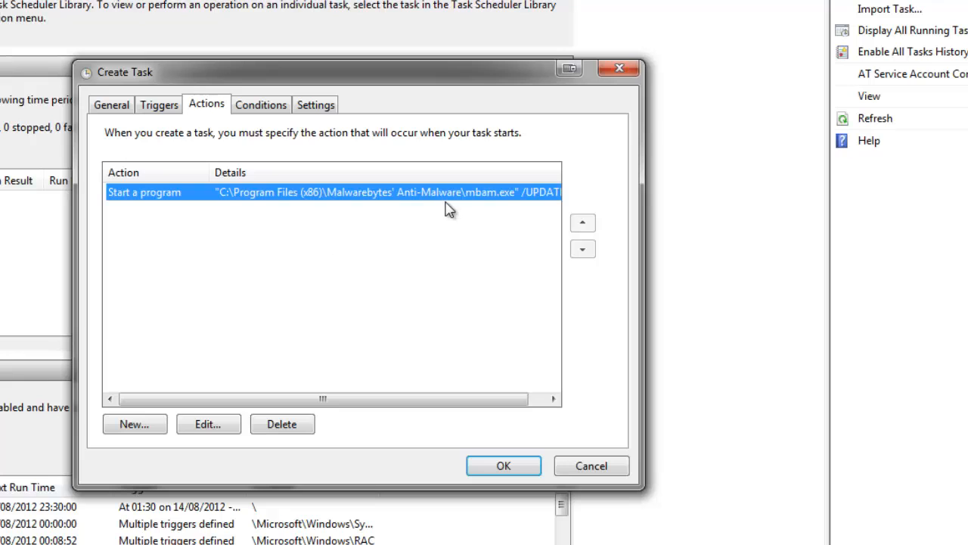
# Step: Restrict the task to start only if the computer is idle for 10 minutes, and discard the new task without saving it
pyautogui.click(288, 106)
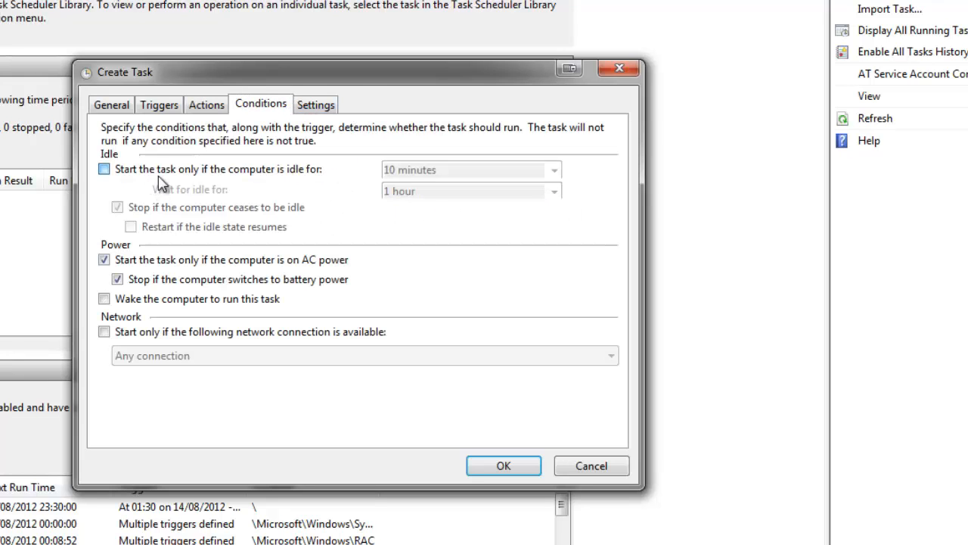
pyautogui.click(104, 169)
pyautogui.click(554, 170)
pyautogui.click(560, 172)
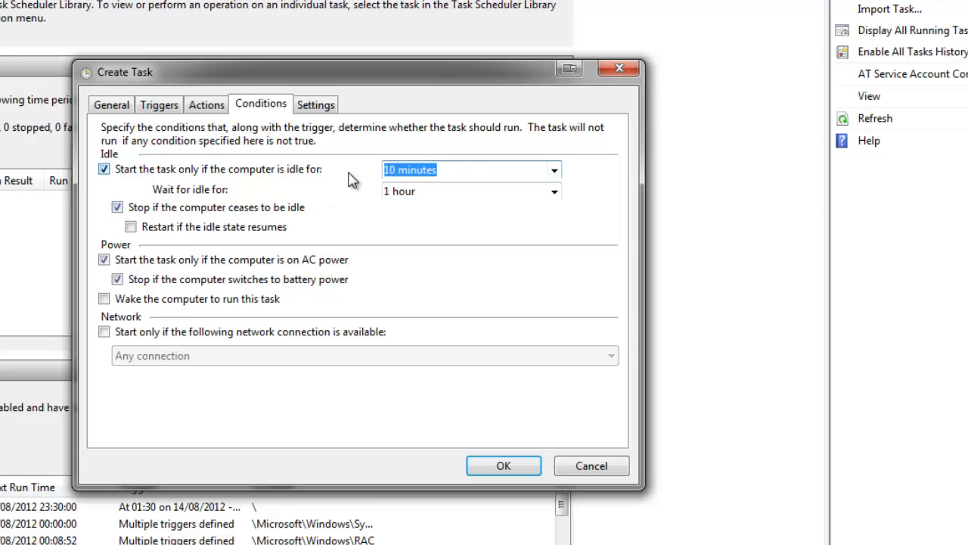
pyautogui.click(452, 170)
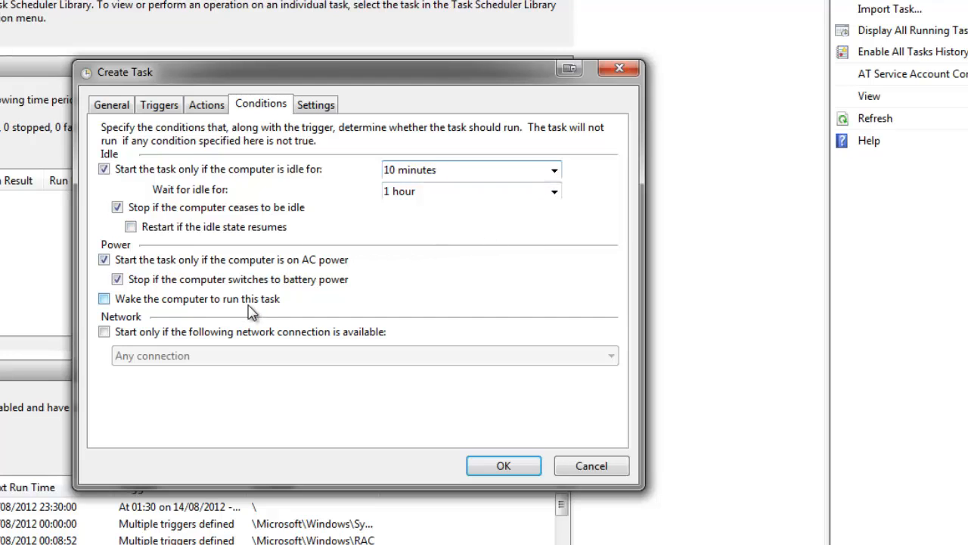
pyautogui.click(317, 104)
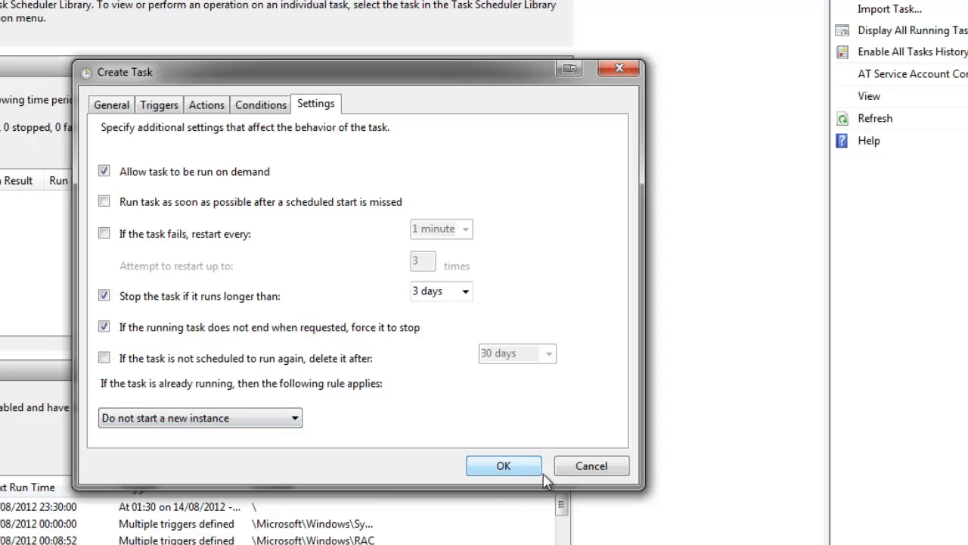
pyautogui.click(621, 468)
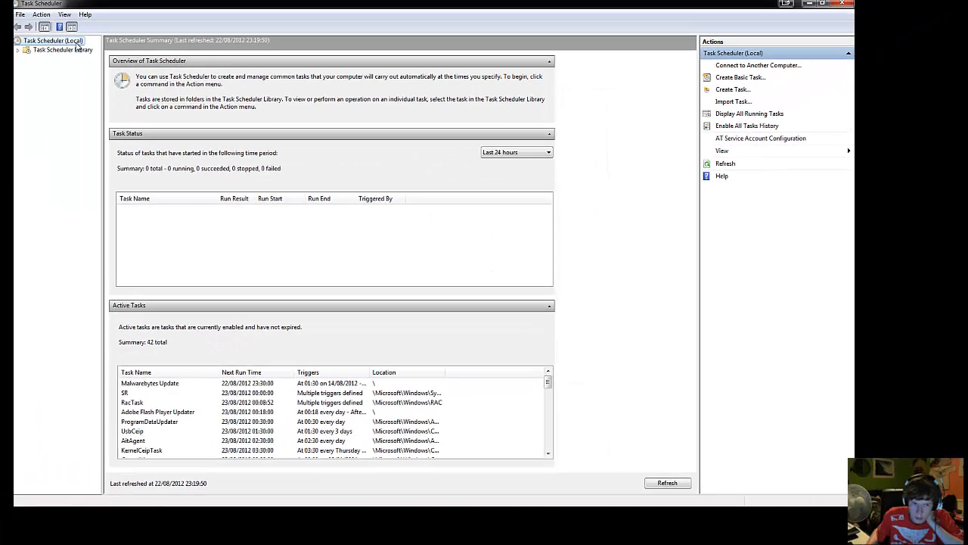
# Step: Refresh the Task Scheduler summary and look through the list of active tasks
pyautogui.doubleClick(76, 44)
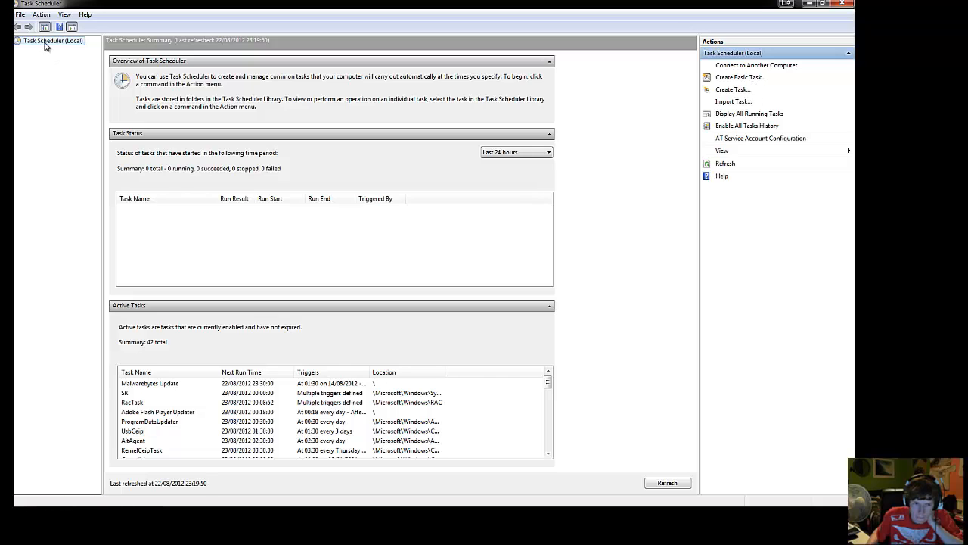
pyautogui.click(729, 164)
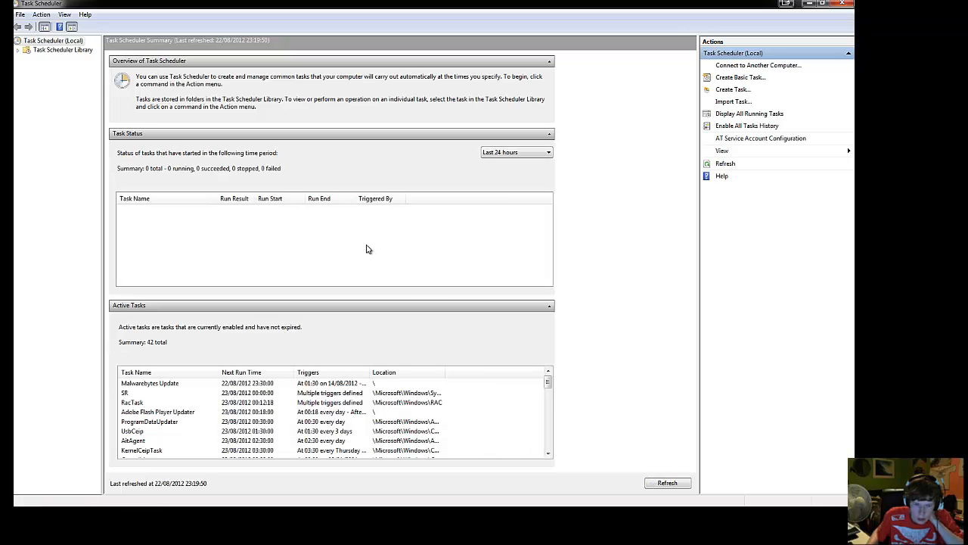
pyautogui.click(277, 382)
pyautogui.scroll(-4, 282, 408)
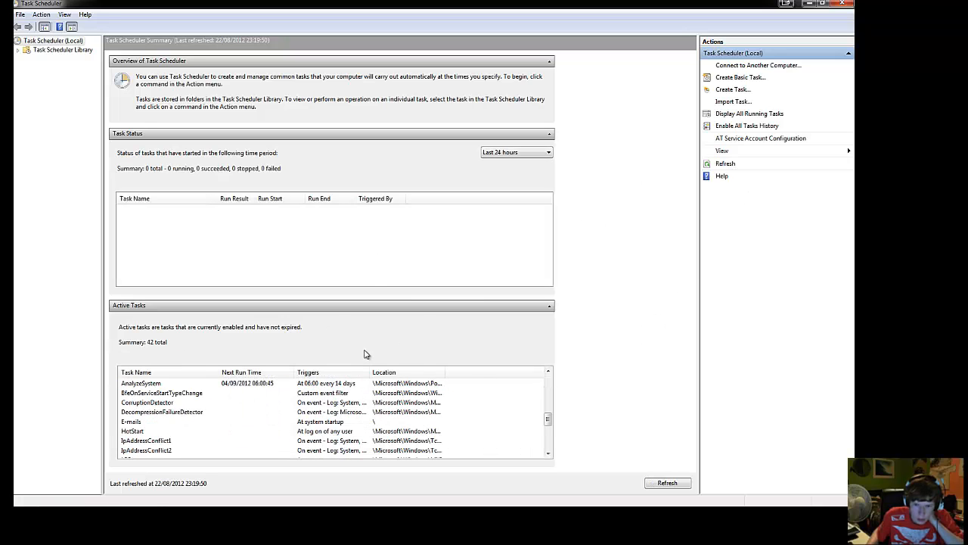
pyautogui.scroll(4, 424, 393)
pyautogui.click(673, 482)
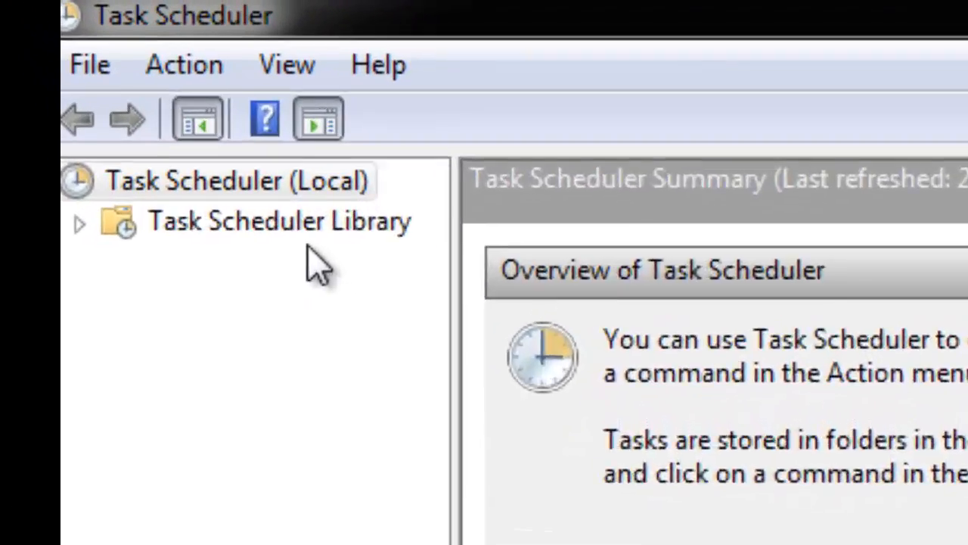
# Step: In the Task Scheduler Library, widen the Name column and run the existing Malwarebytes Update task
pyautogui.click(306, 227)
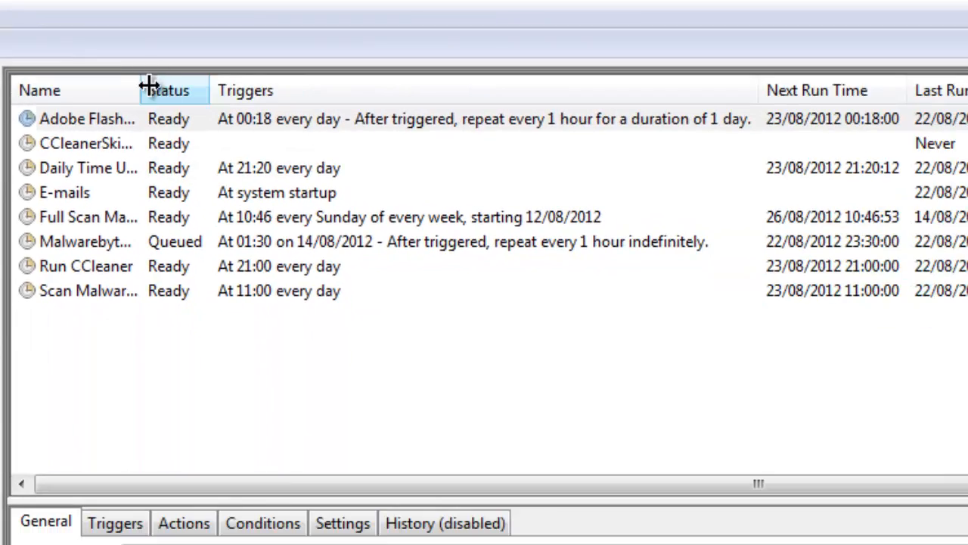
pyautogui.moveTo(340, 128); pyautogui.dragTo(587, 144)
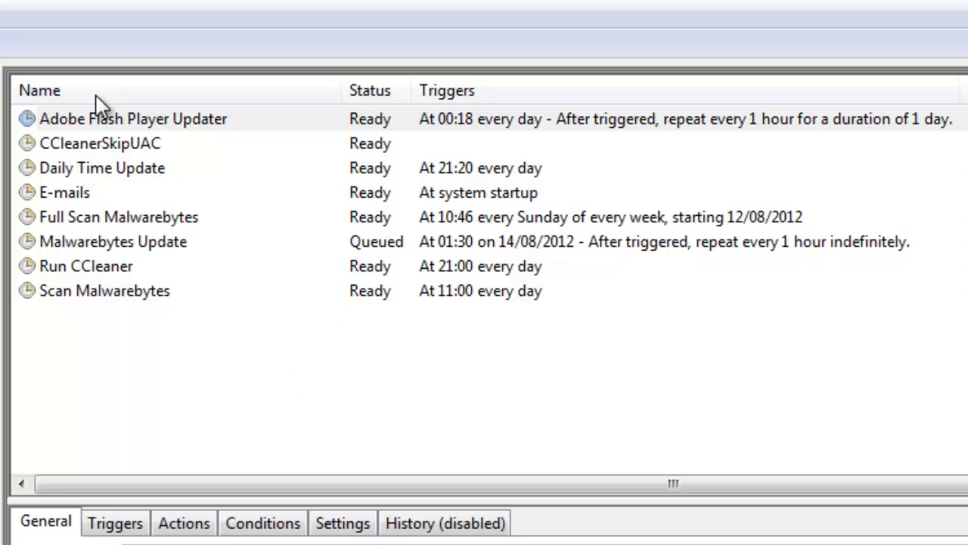
pyautogui.click(93, 246)
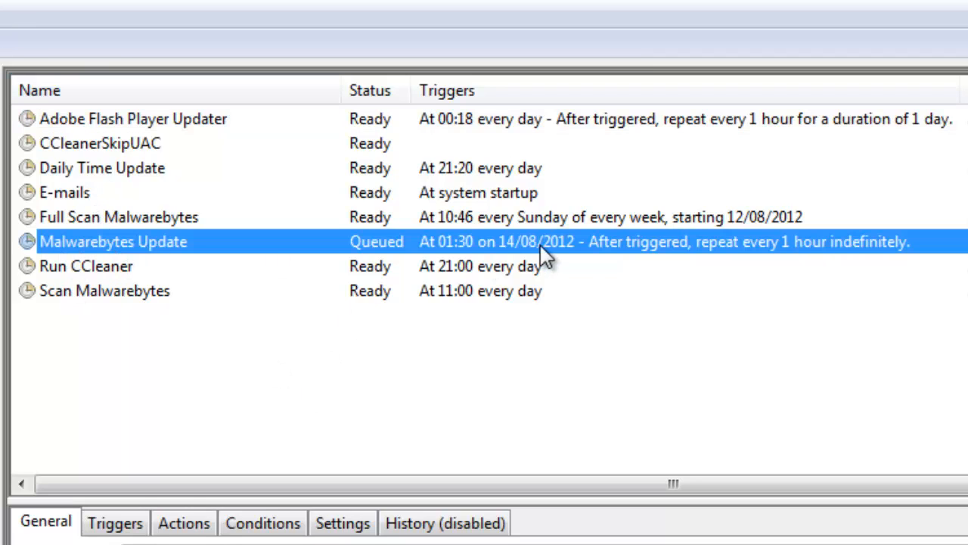
pyautogui.rightClick(597, 240)
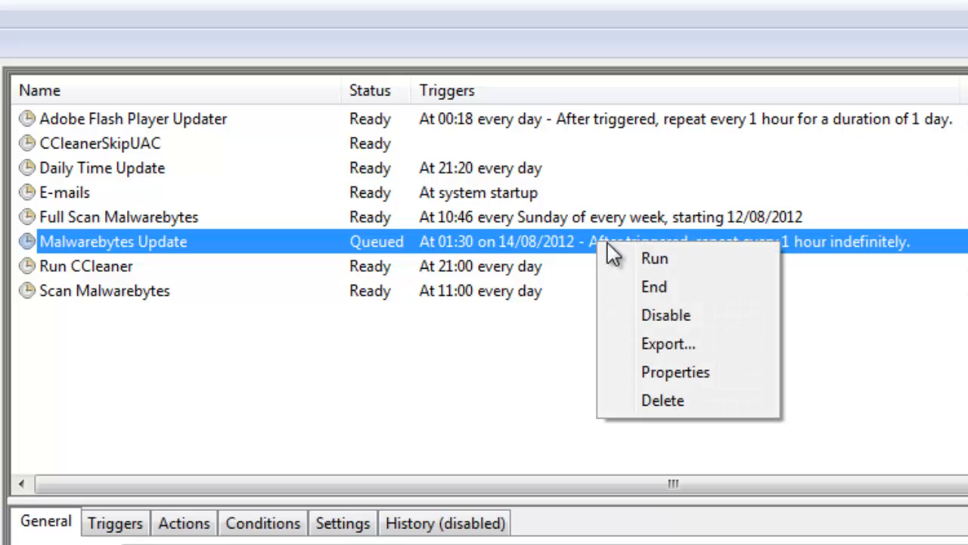
pyautogui.click(652, 260)
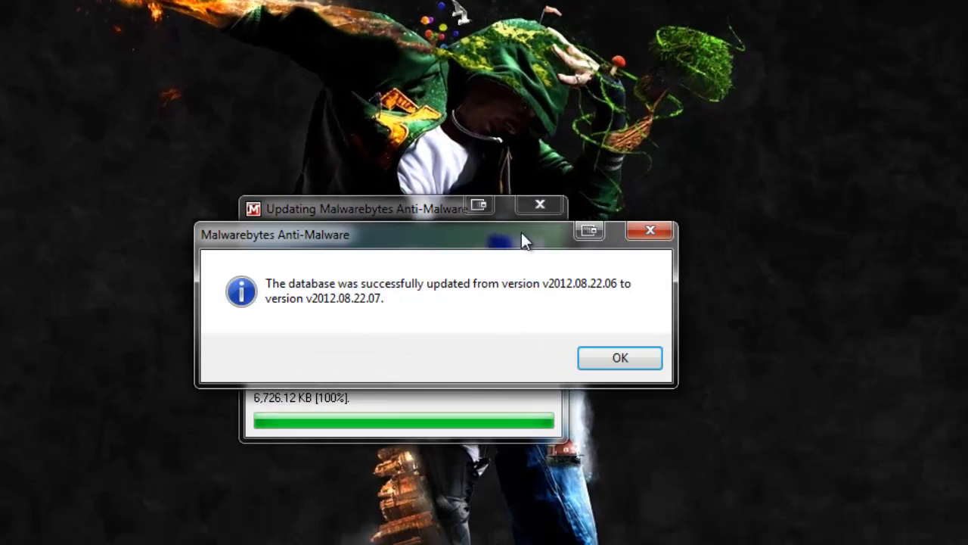
# Step: Dismiss the Malwarebytes database update message and delete the existing Full Scan Malwarebytes task from the Task Scheduler Library
pyautogui.moveTo(467, 246); pyautogui.dragTo(445, 300)
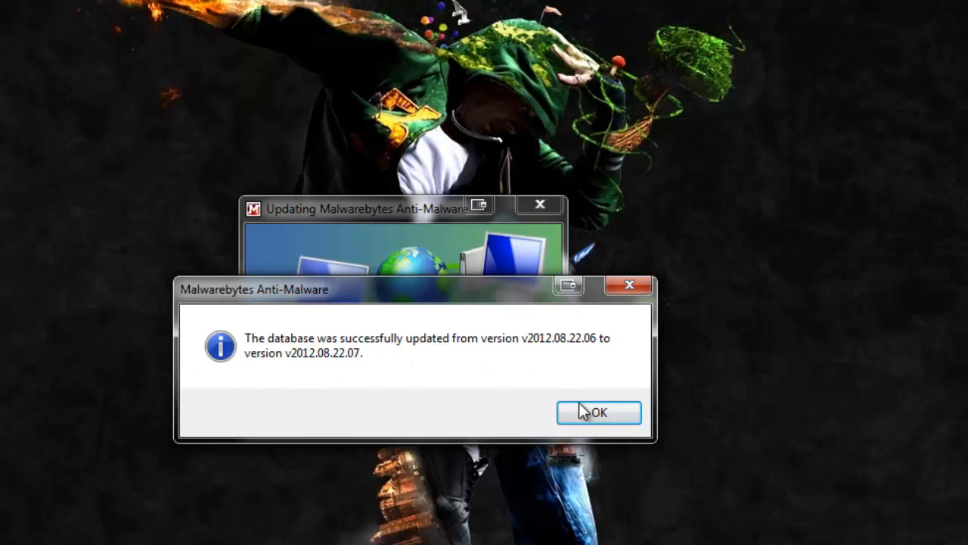
pyautogui.click(603, 412)
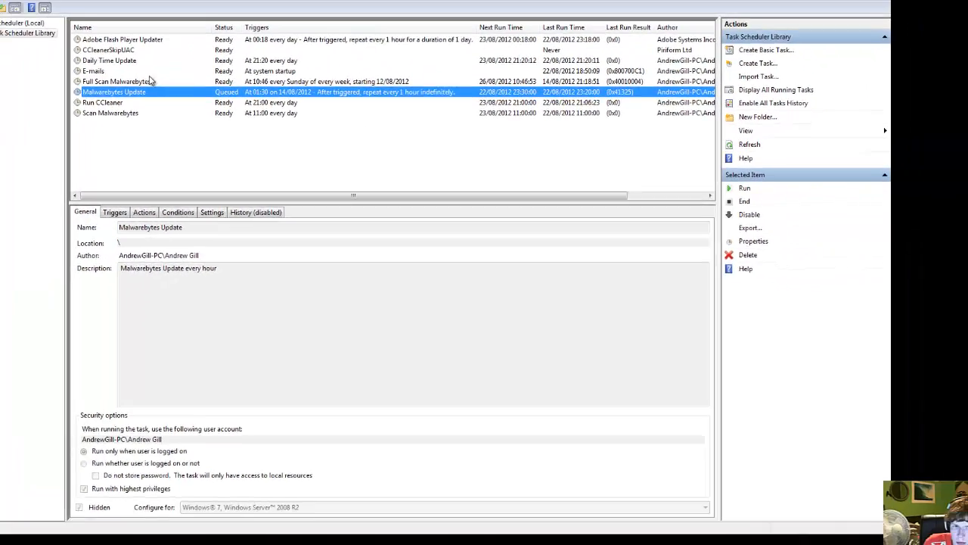
pyautogui.click(150, 81)
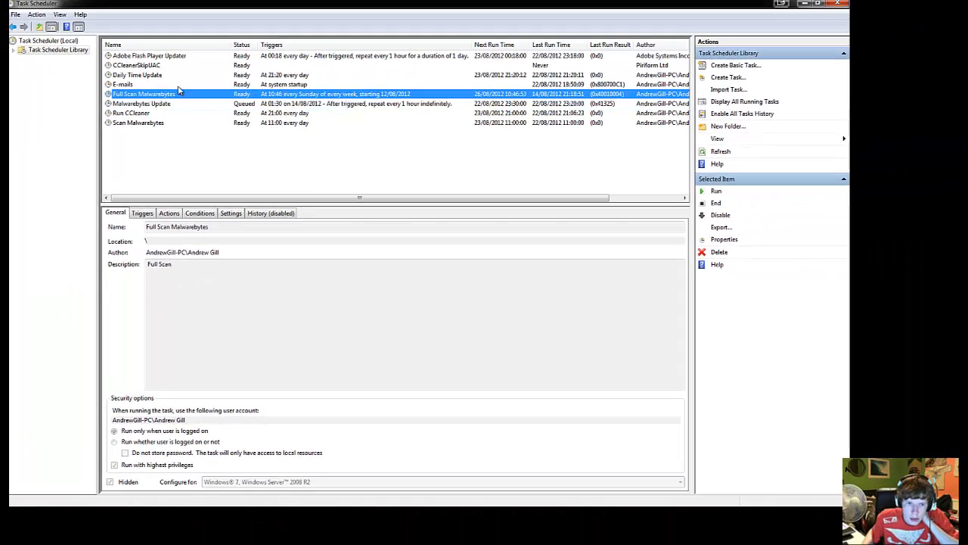
pyautogui.rightClick(144, 93)
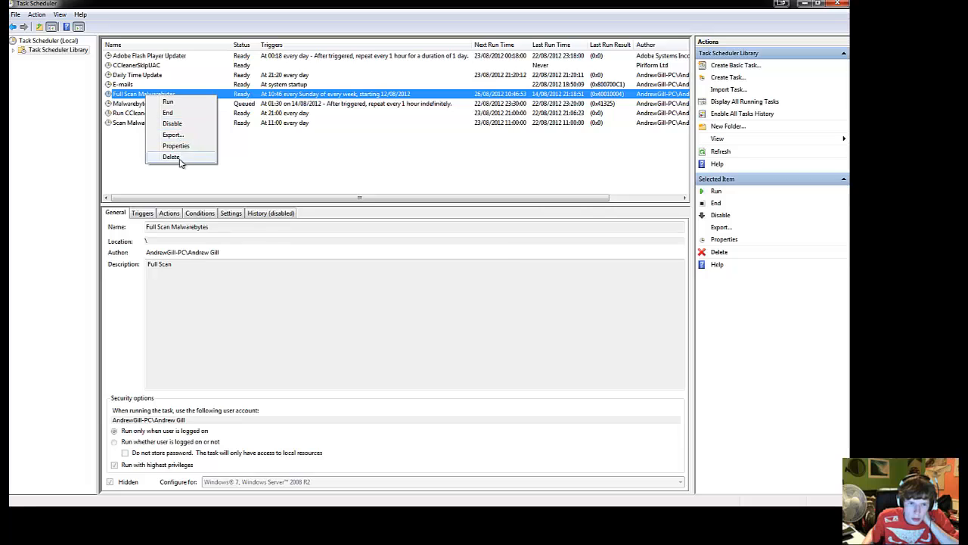
pyautogui.click(176, 160)
pyautogui.click(425, 293)
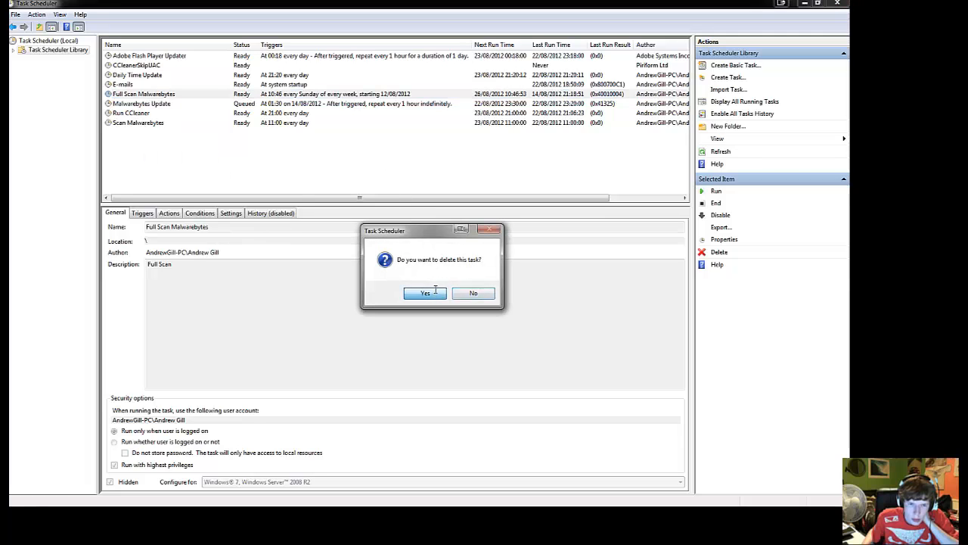
# Step: Create a new task named Full Scan MalwareBytes, leaving its description empty
pyautogui.click(727, 78)
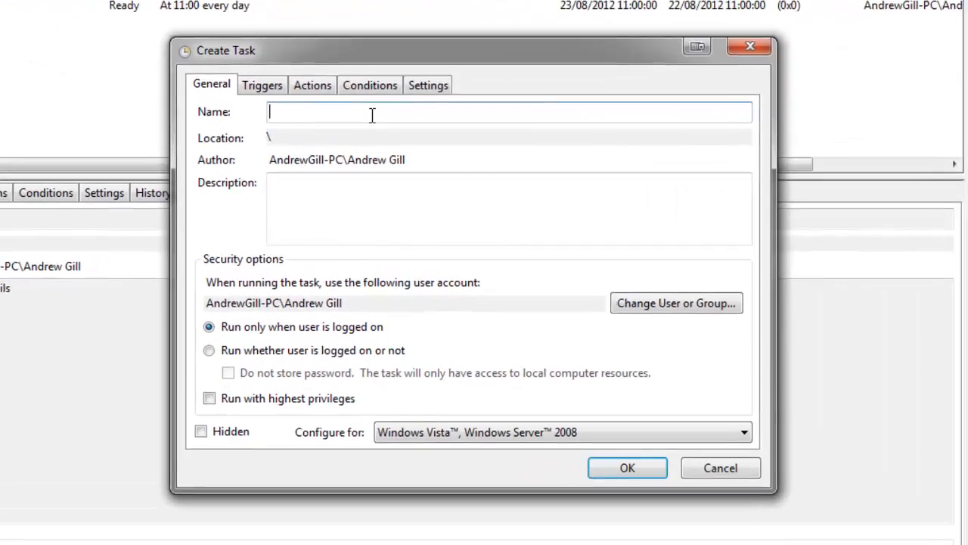
pyautogui.write('Full')
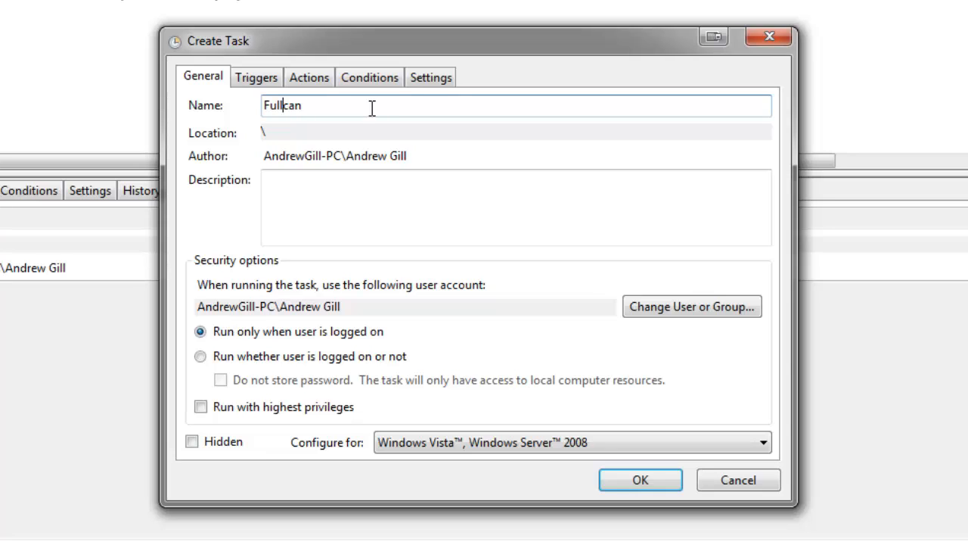
pyautogui.write(' S')
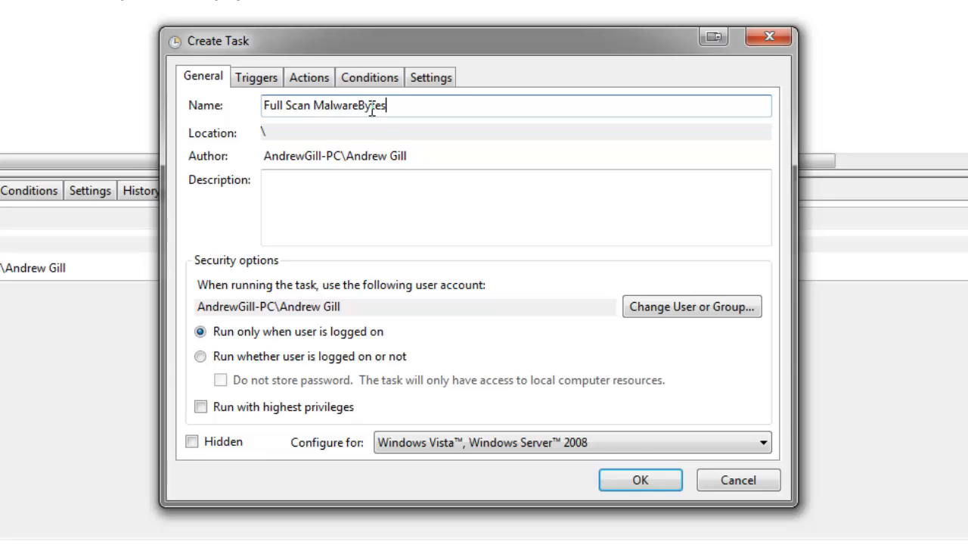
pyautogui.click(374, 207)
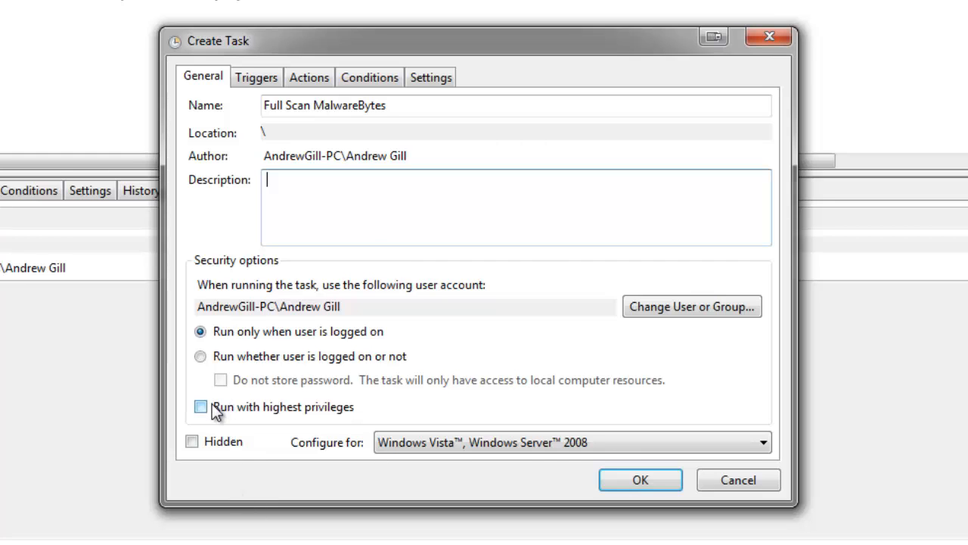
# Step: Make the task hidden, run it with highest privileges, and configure it for Windows 7, Windows Server 2008 R2
pyautogui.click(283, 408)
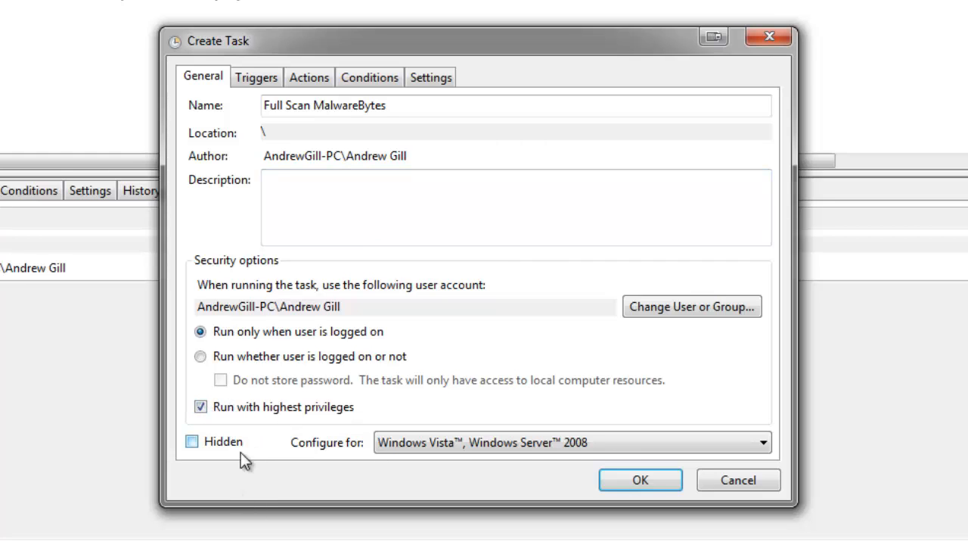
pyautogui.click(421, 452)
pyautogui.click(454, 459)
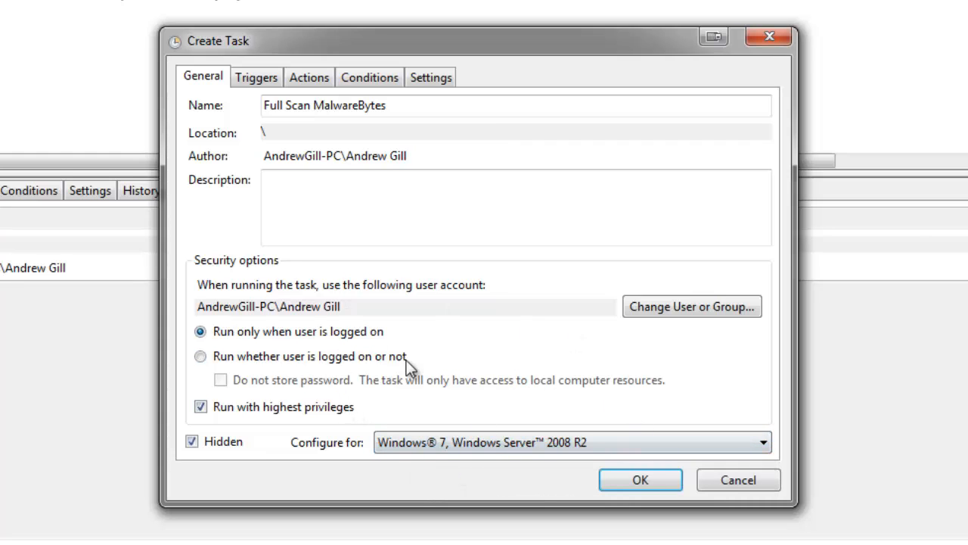
# Step: Add a weekly trigger that starts the task every Monday at 20:00
pyautogui.click(270, 81)
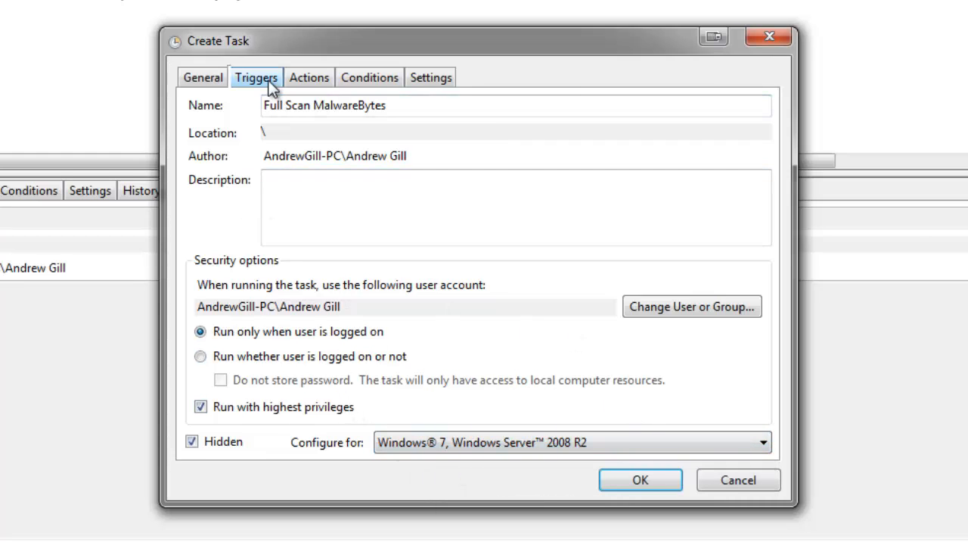
pyautogui.click(227, 432)
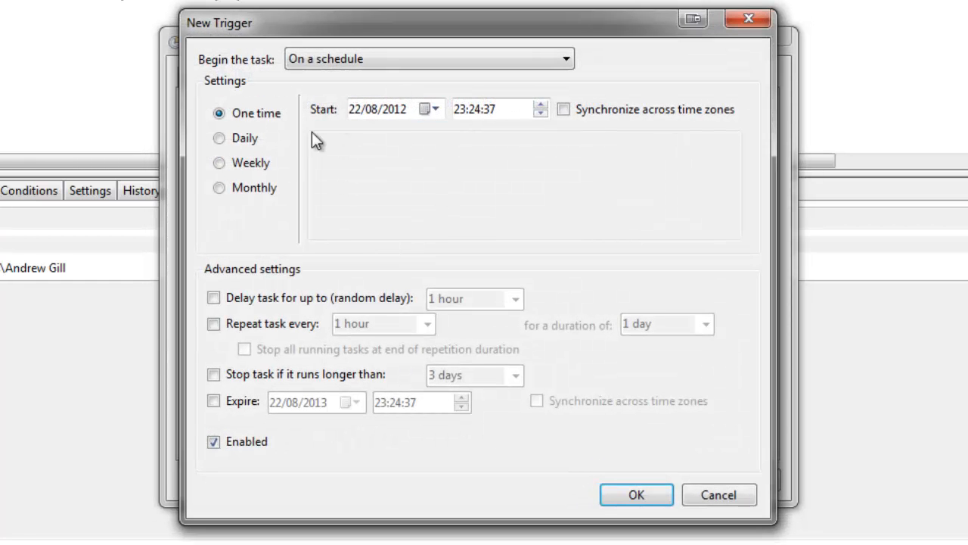
pyautogui.click(246, 140)
pyautogui.click(255, 163)
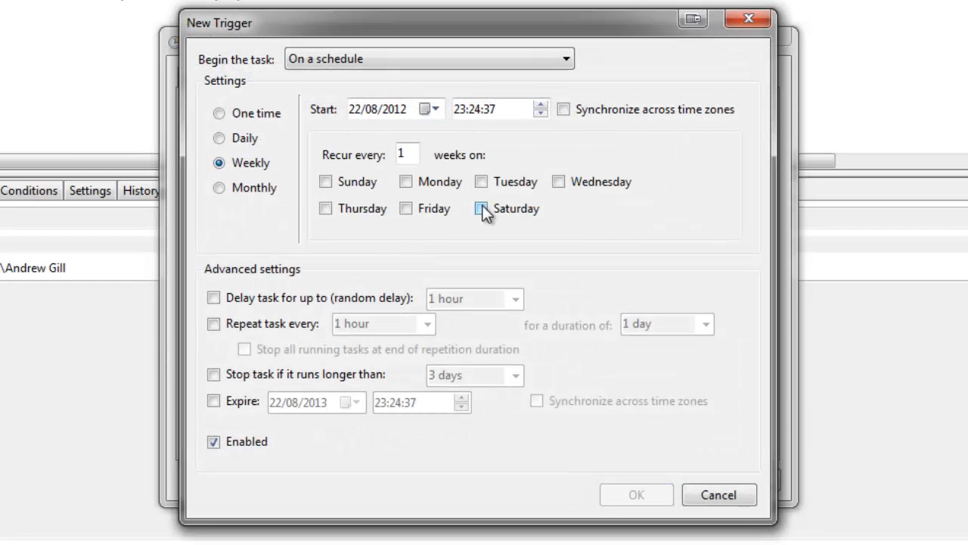
pyautogui.click(375, 182)
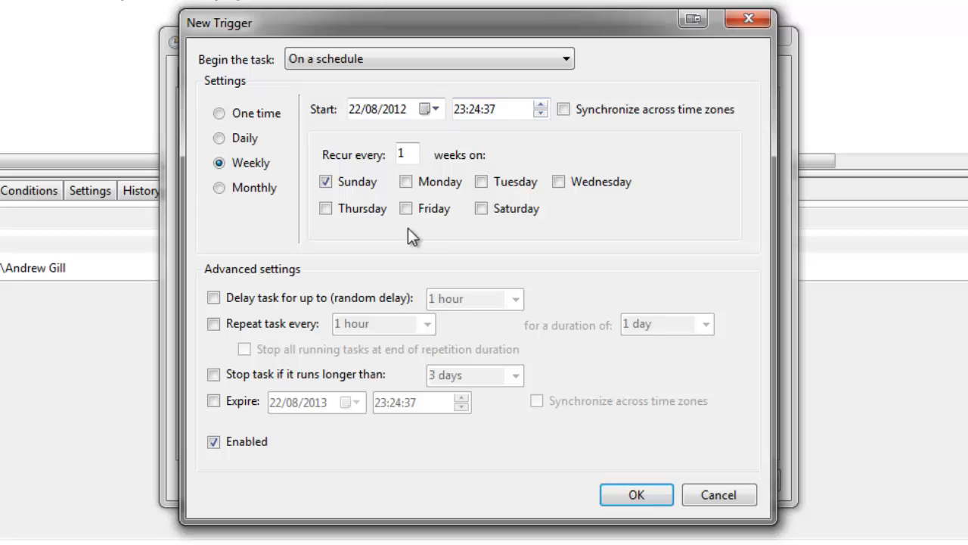
pyautogui.click(408, 183)
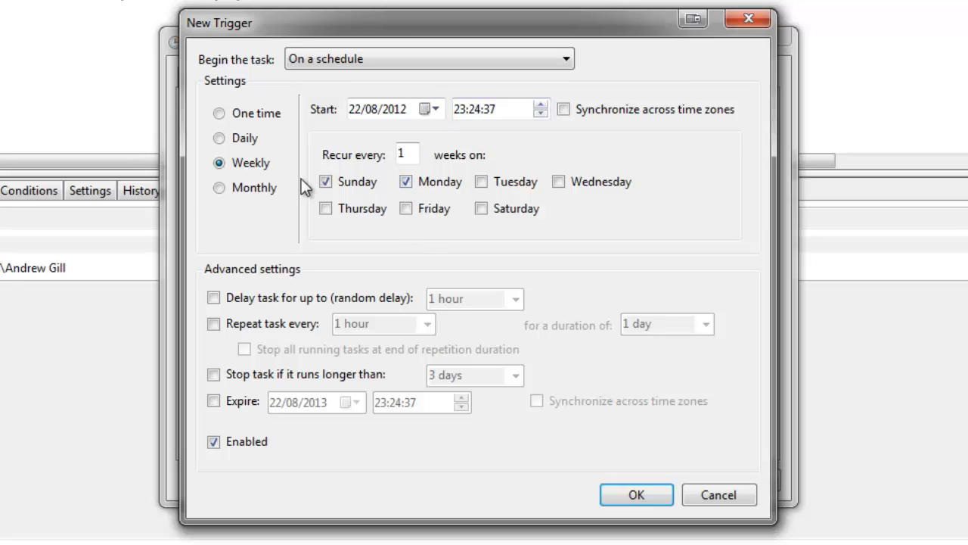
pyautogui.click(461, 104)
pyautogui.write('20')
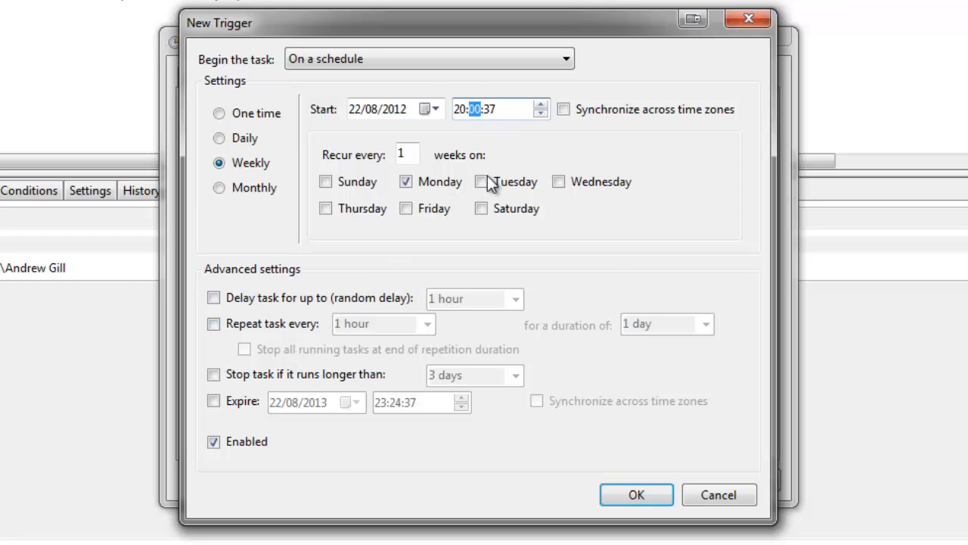
pyautogui.click(658, 493)
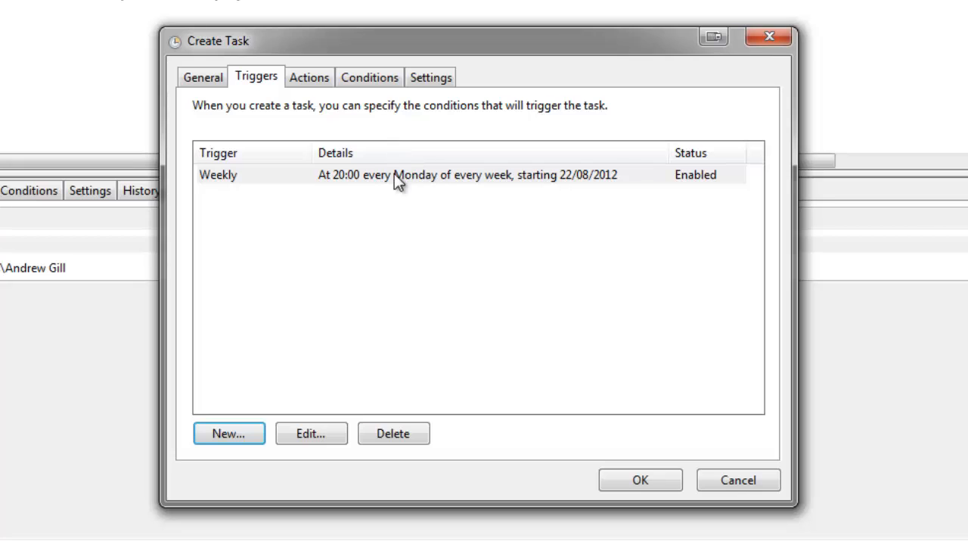
# Step: Add a Start a program action that launches the mbam application from C:\Program Files (x86)\Malwarebytes' Anti-Malware
pyautogui.click(195, 78)
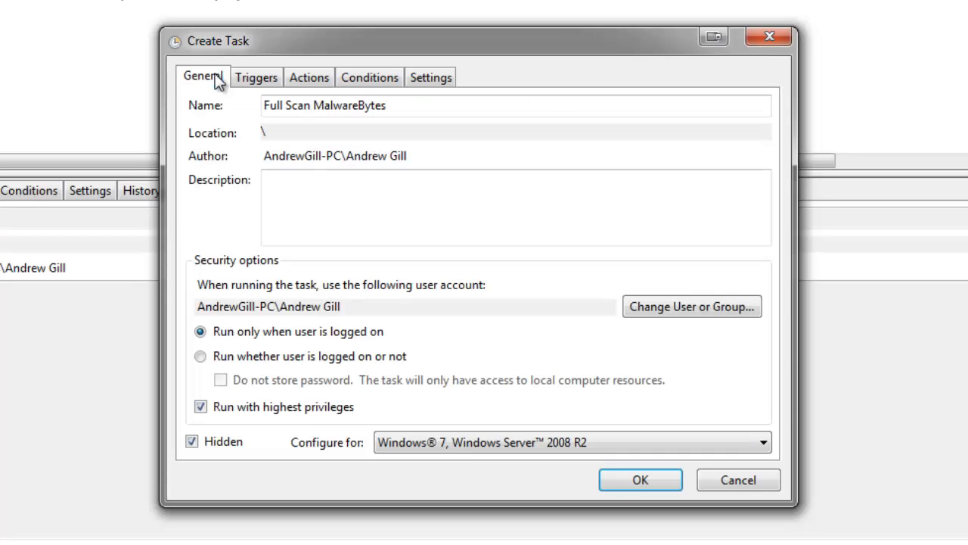
pyautogui.click(236, 76)
pyautogui.click(311, 77)
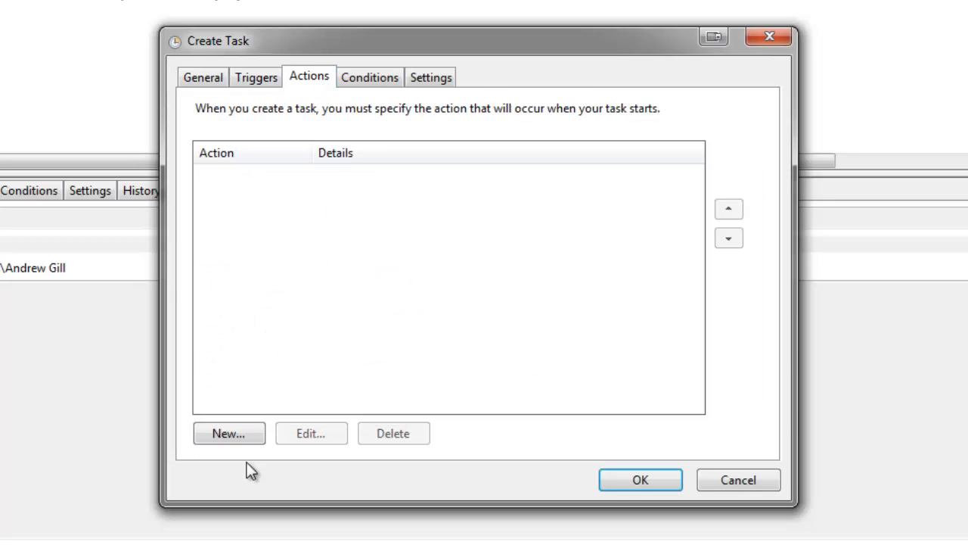
pyautogui.click(236, 443)
pyautogui.click(620, 181)
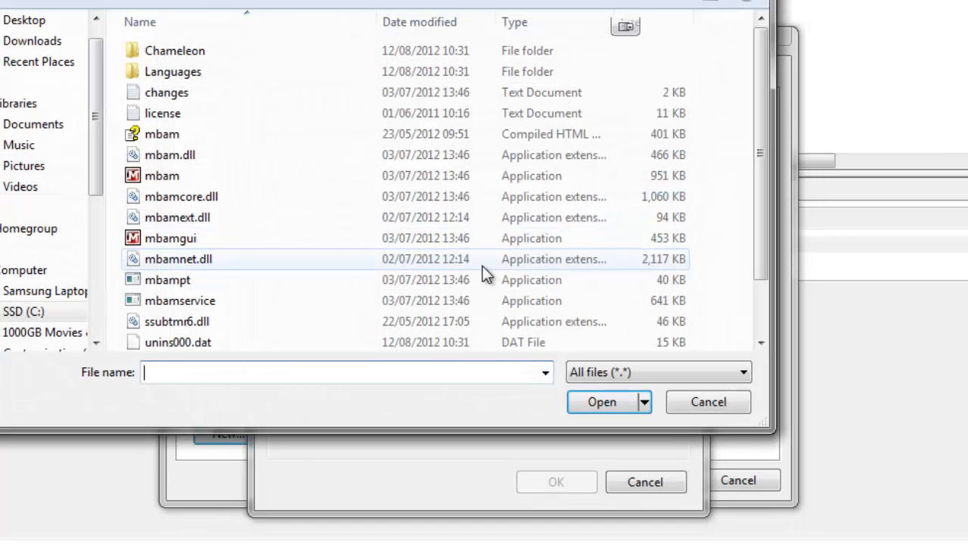
pyautogui.click(162, 176)
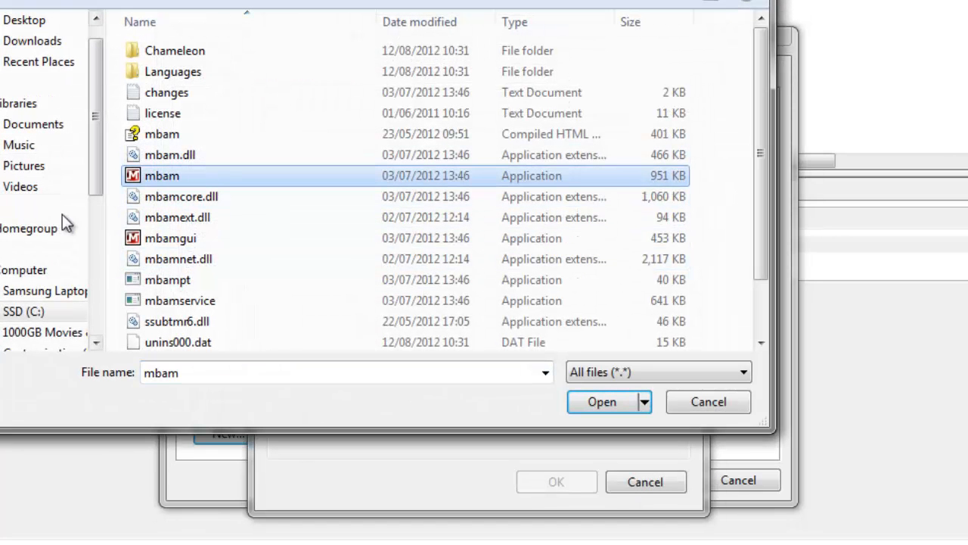
pyautogui.click(43, 311)
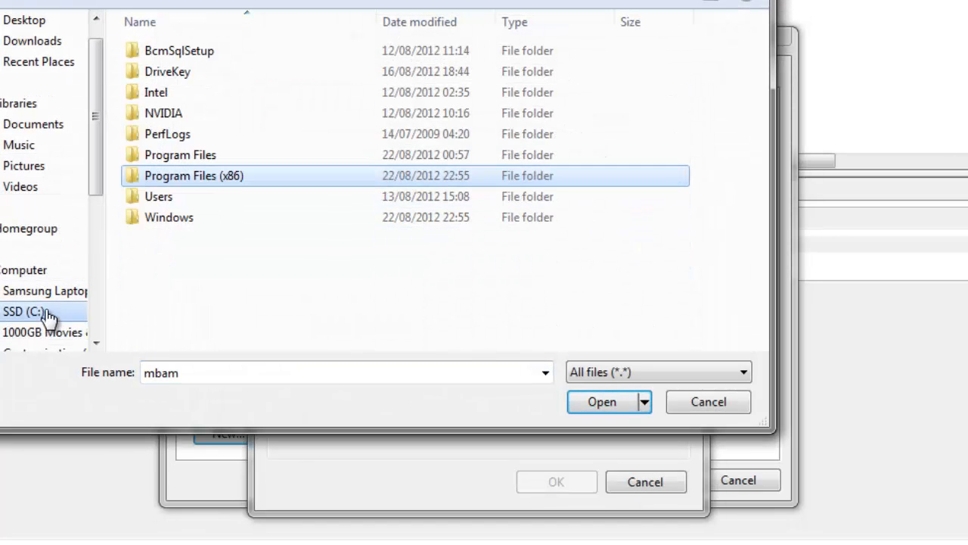
pyautogui.doubleClick(198, 179)
pyautogui.scroll(-2, 211, 219)
pyautogui.scroll(-2, 227, 236)
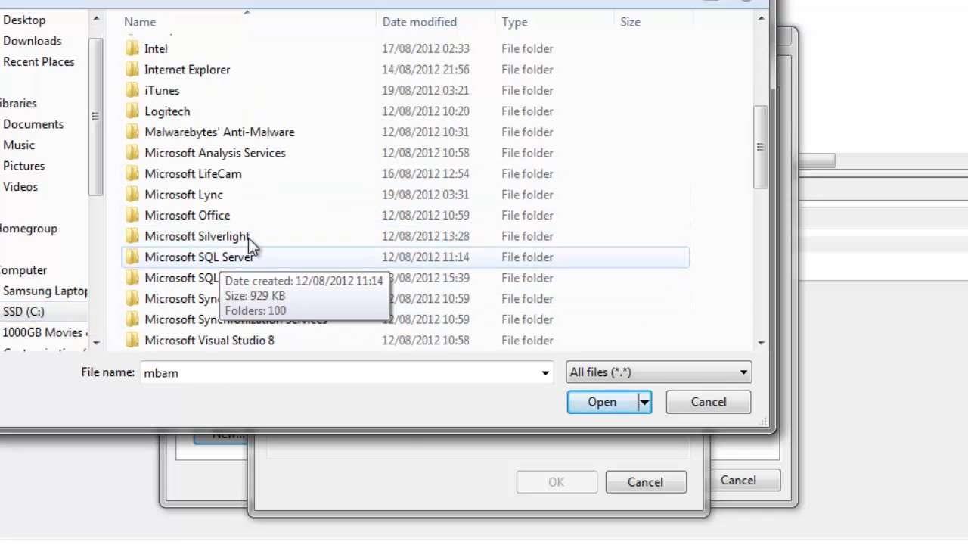
pyautogui.doubleClick(244, 140)
pyautogui.click(187, 178)
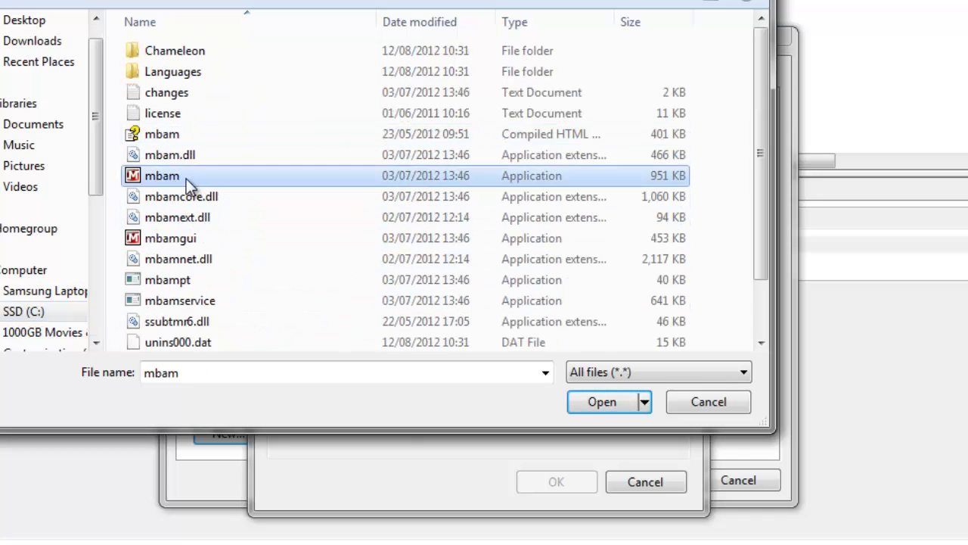
pyautogui.click(594, 395)
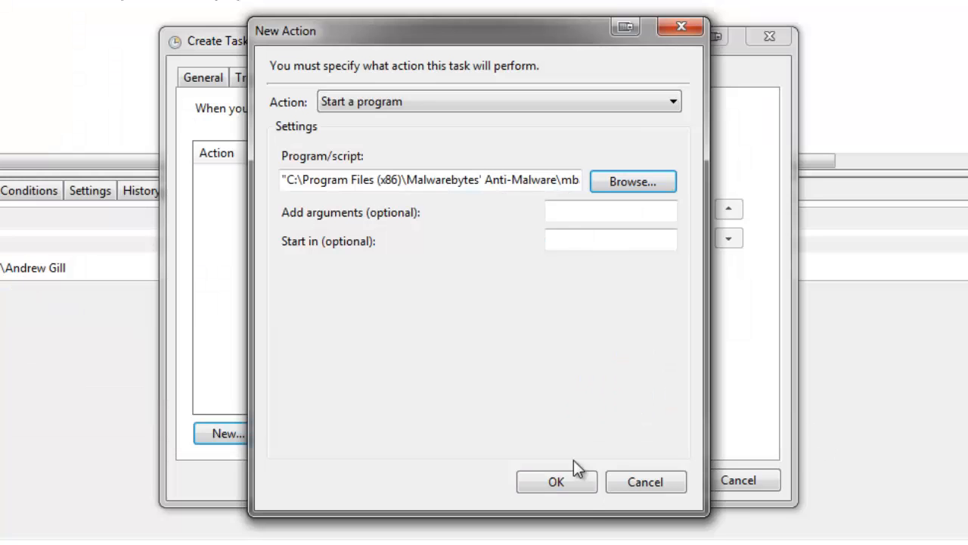
# Step: Give the program action the argument /fullscan and save the action
pyautogui.click(577, 213)
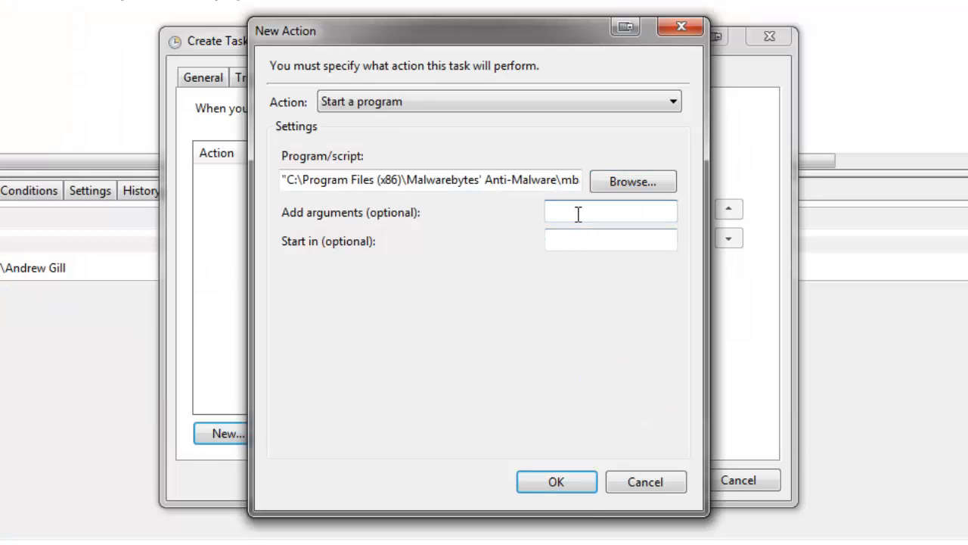
pyautogui.write('/fullscan')
pyautogui.click(565, 479)
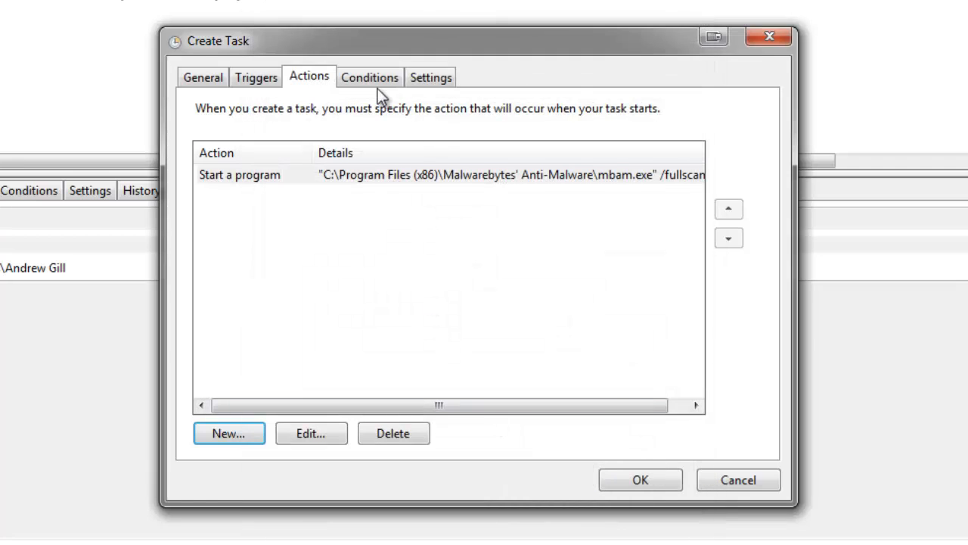
# Step: Start the task only if the computer is idle for 10 minutes, without stopping it when the computer ceases to be idle
pyautogui.click(384, 78)
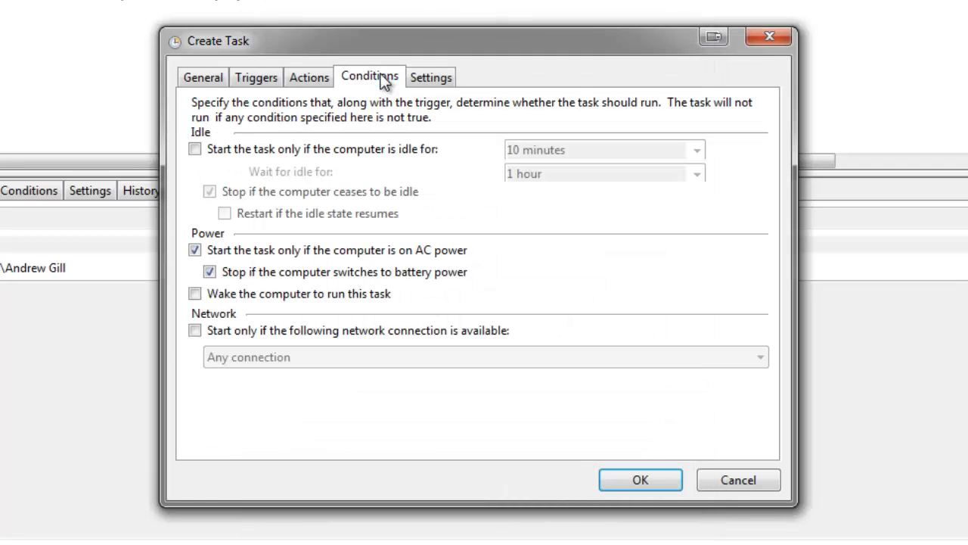
pyautogui.click(322, 151)
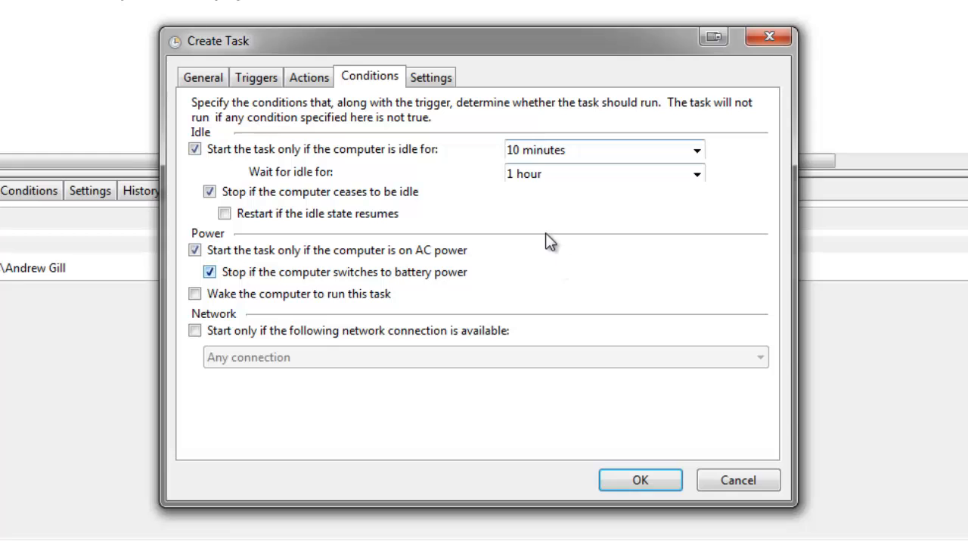
pyautogui.click(697, 150)
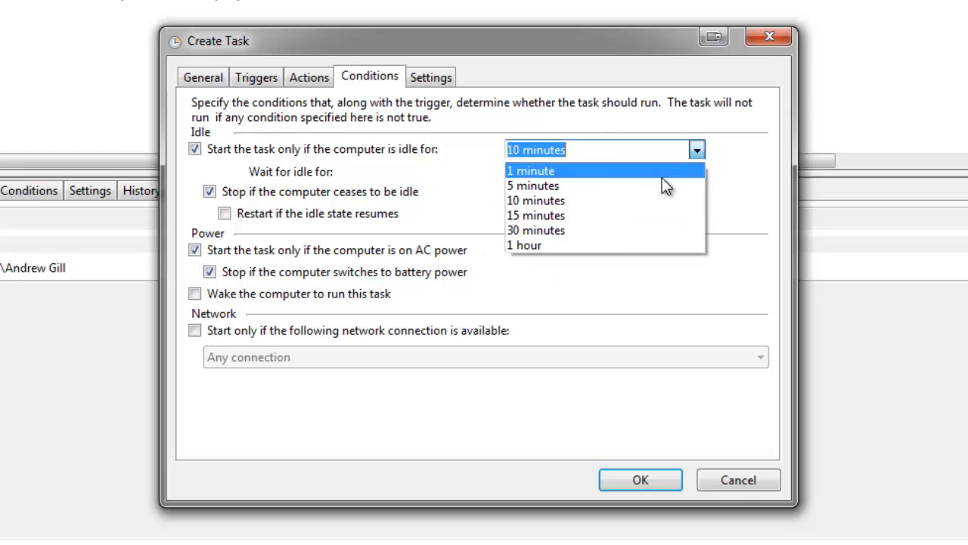
pyautogui.click(598, 200)
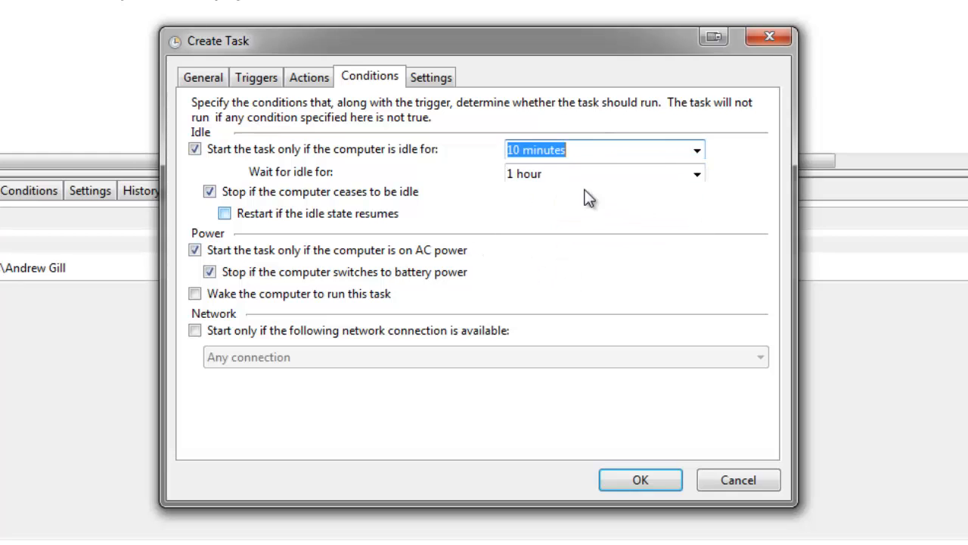
pyautogui.click(590, 184)
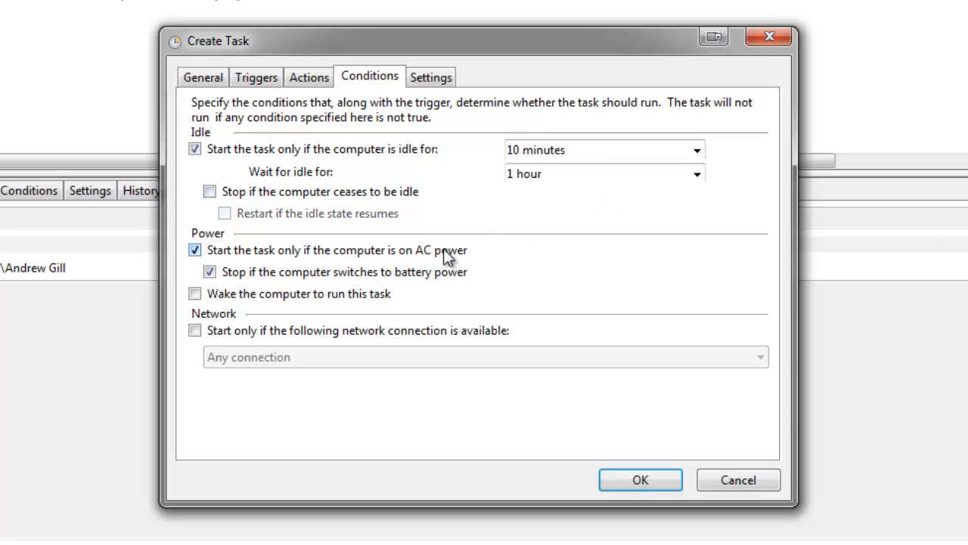
# Step: Apply the Do not start a new instance rule for an already running task, and save the new task
pyautogui.click(430, 77)
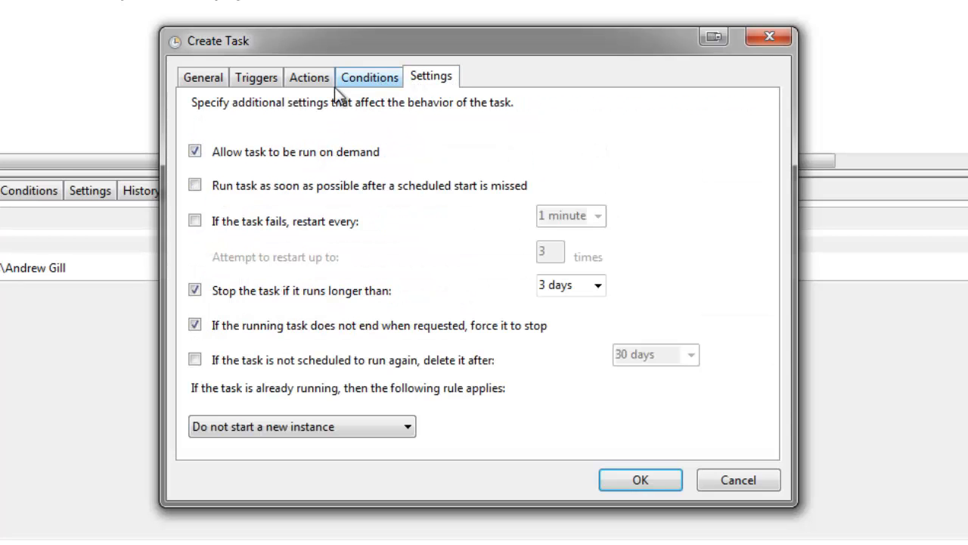
pyautogui.click(282, 420)
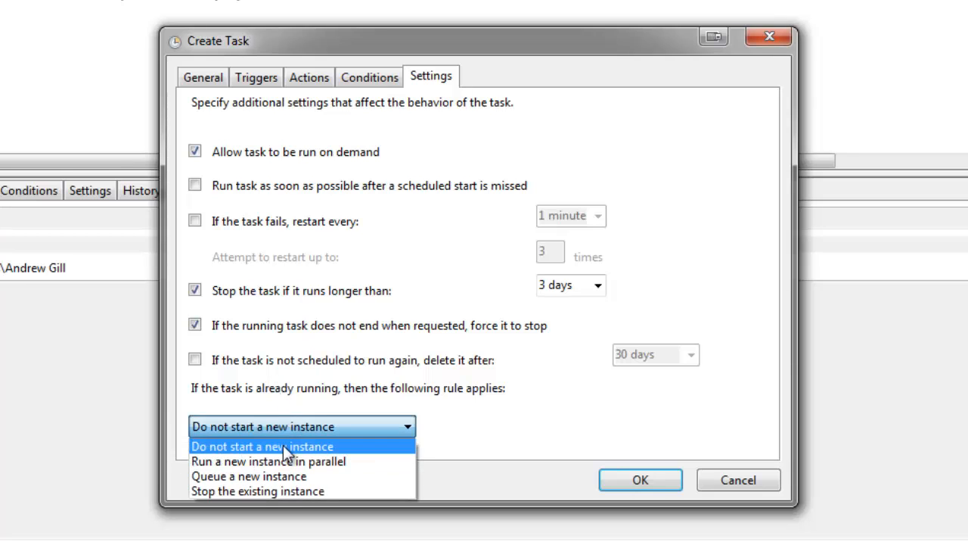
pyautogui.click(315, 446)
pyautogui.click(657, 471)
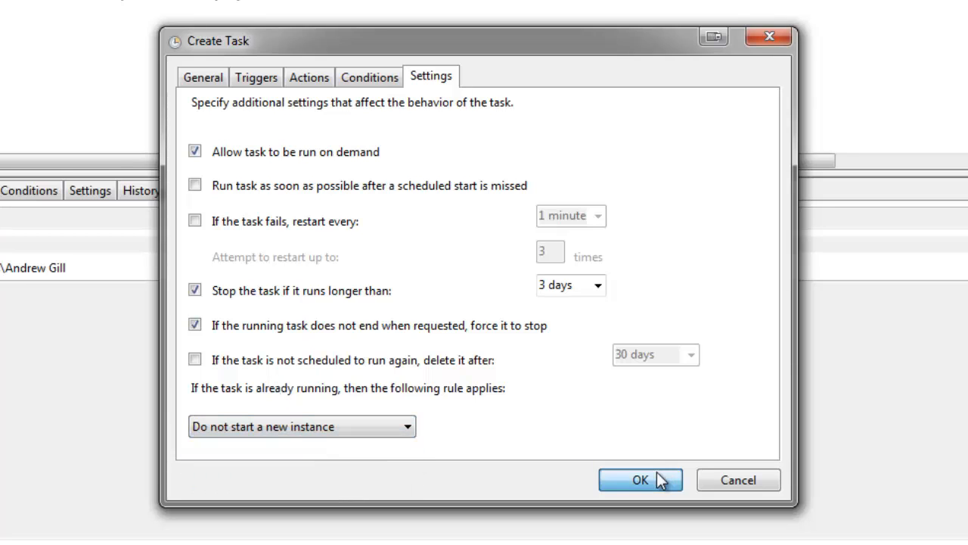
# Step: Run the Full Scan MalwareBytes task on demand, then close the Malwarebytes Anti-Malware window to end the test scan
pyautogui.rightClick(14, 1)
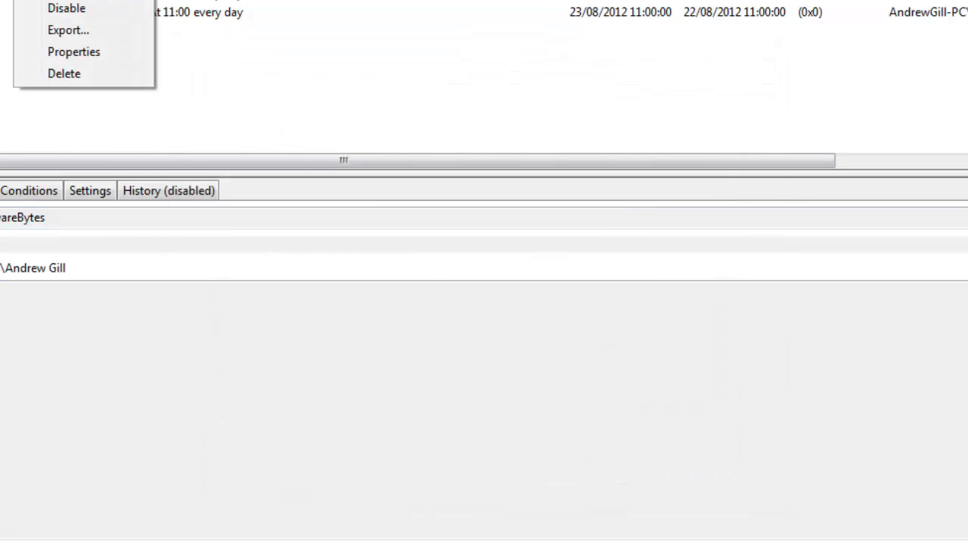
pyautogui.click(57, 1)
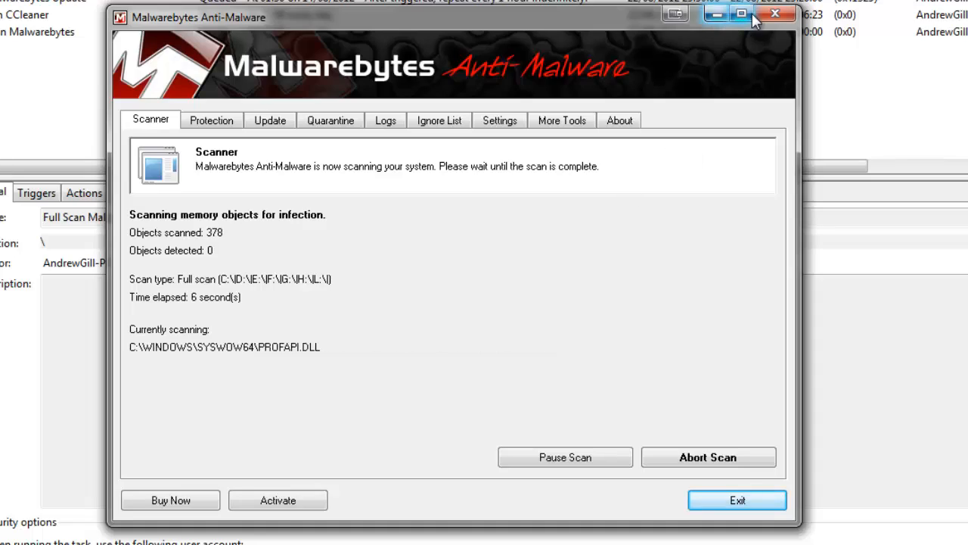
pyautogui.click(775, 15)
pyautogui.click(590, 331)
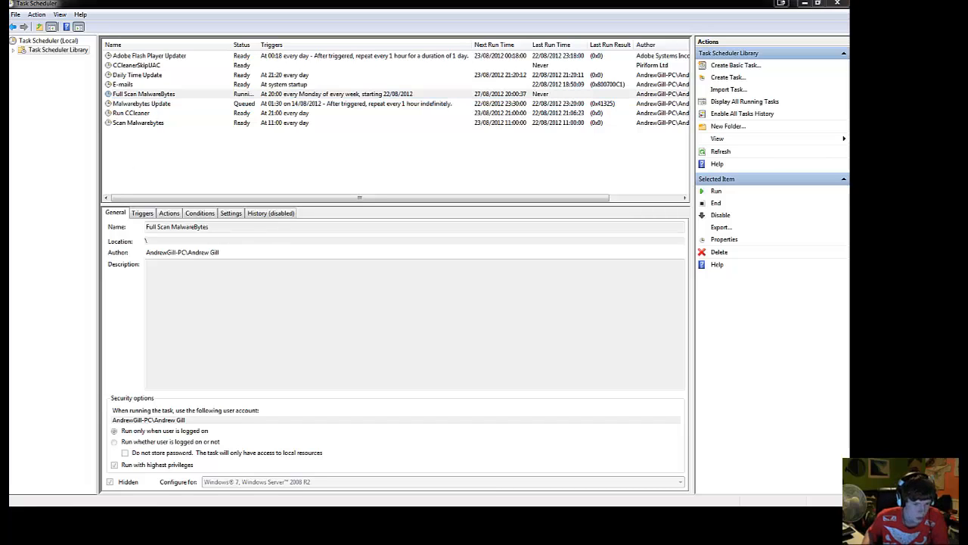
pyautogui.press('super')
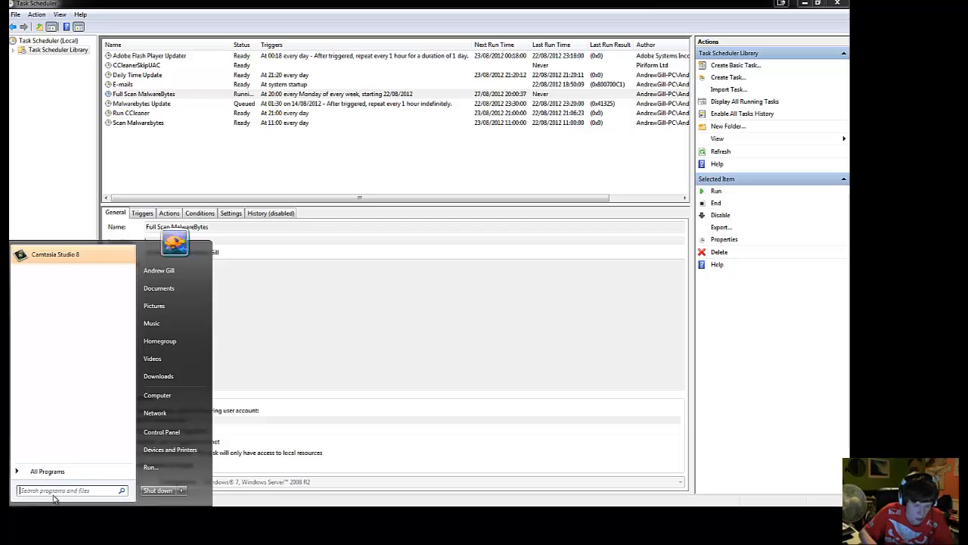
pyautogui.write('cc')
pyautogui.press('BackSpace')
pyautogui.press('BackSpace')
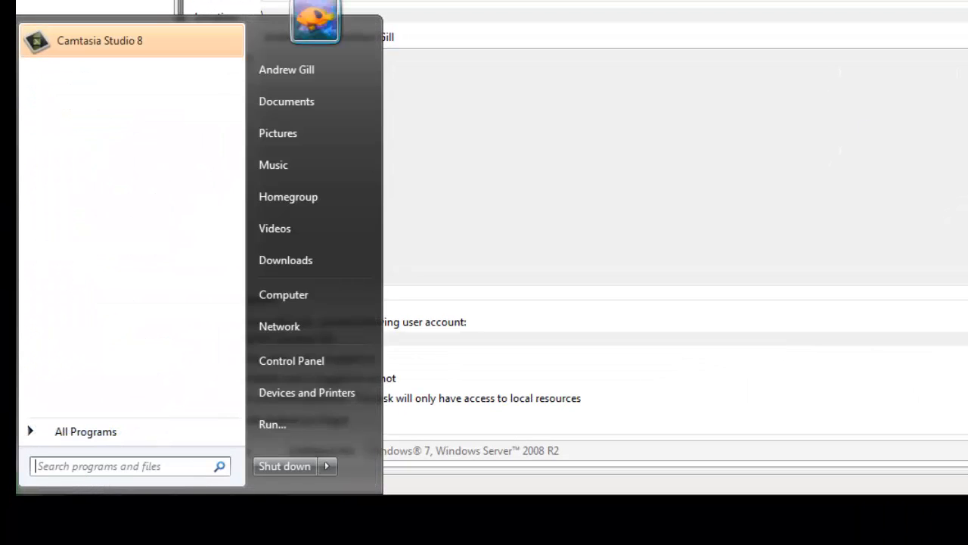
# Step: Open the FileHippo.com download link for the free version of CCleaner on its web page
pyautogui.press('super')
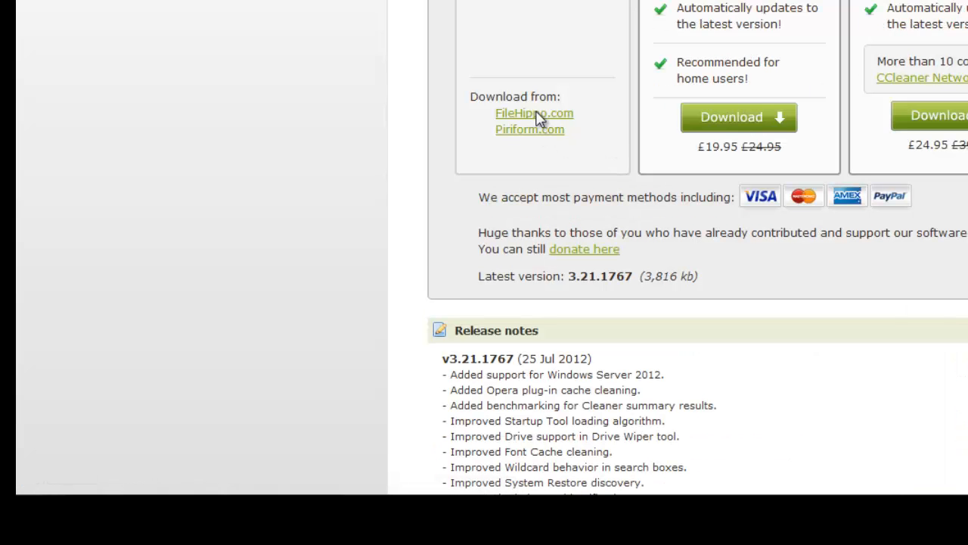
pyautogui.click(538, 119)
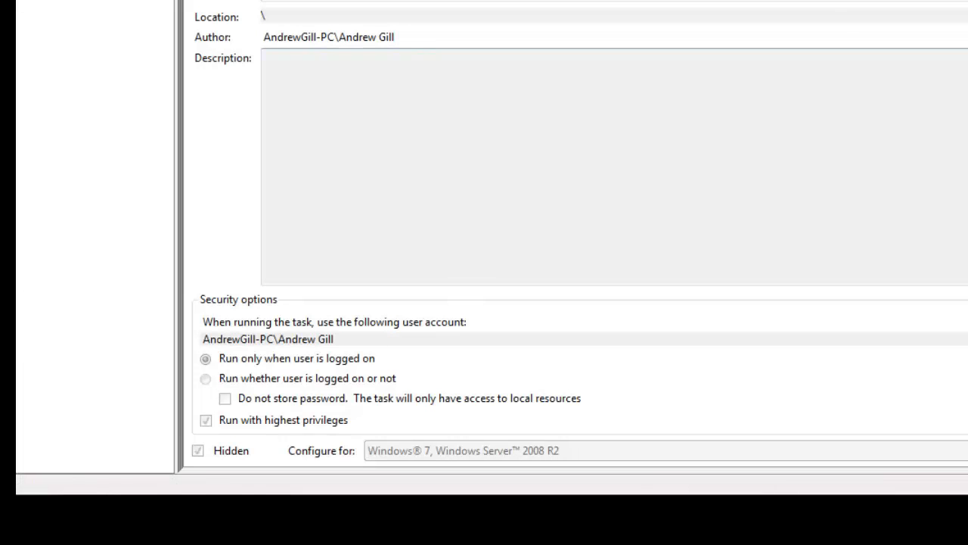
# Step: Search the installed programs for CCleaner, launch it, and enlarge its window upward
pyautogui.press('super')
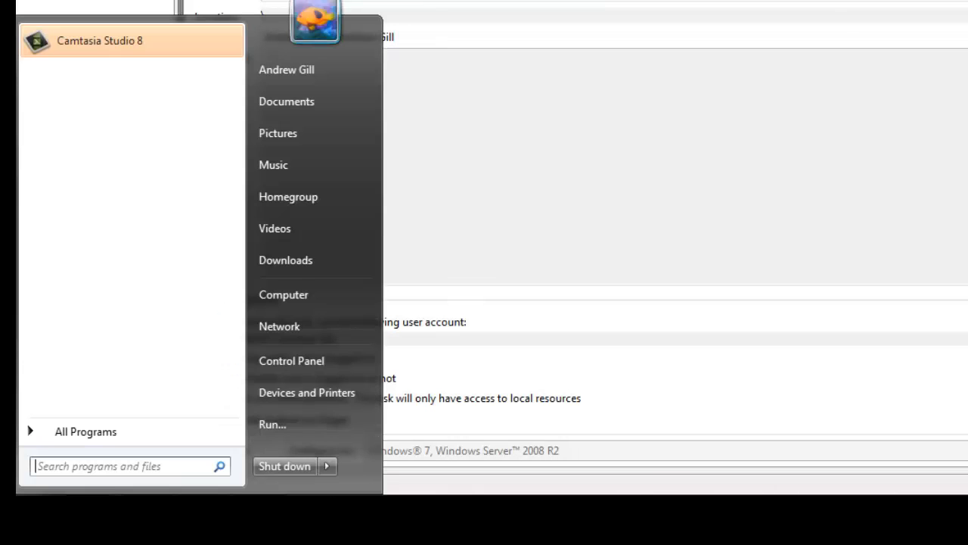
pyautogui.write('cclea')
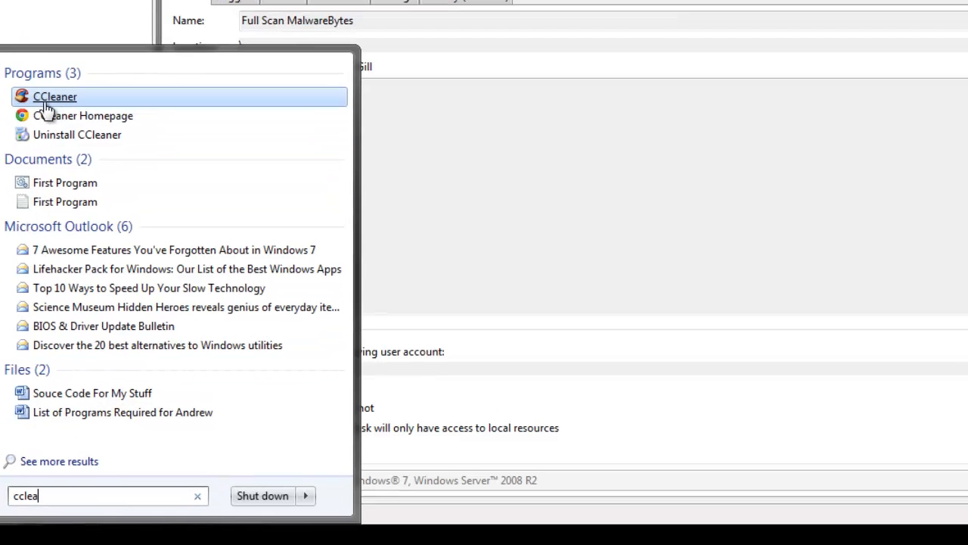
pyautogui.click(45, 68)
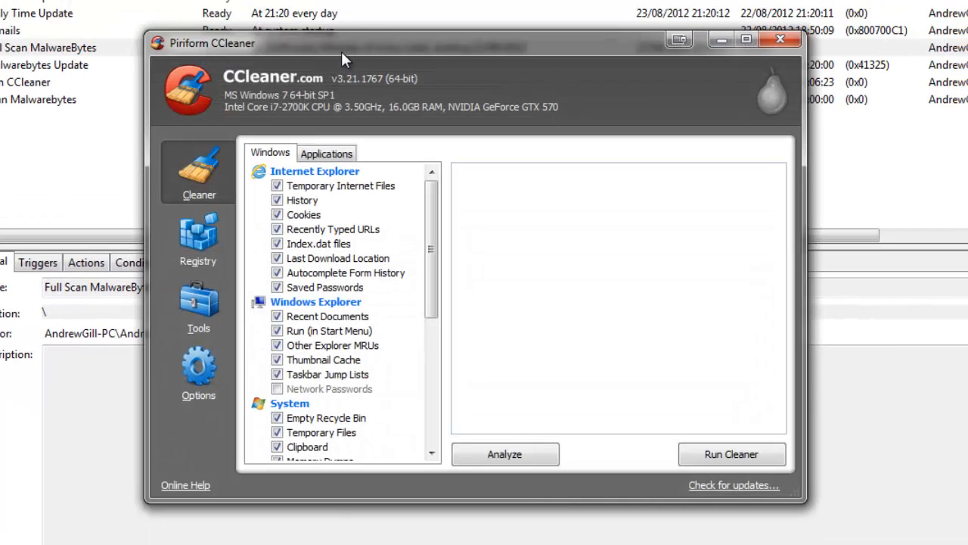
pyautogui.moveTo(352, 31); pyautogui.dragTo(367, 53)
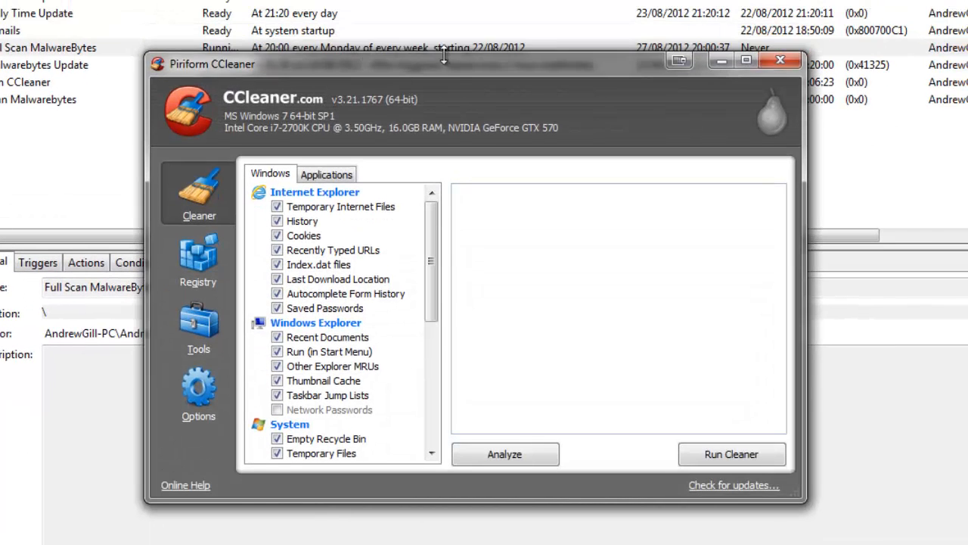
pyautogui.moveTo(444, 54); pyautogui.dragTo(444, 0)
# Step: Review the selected cleaning items for Windows and for Applications in CCleaner's Cleaner section
pyautogui.scroll(-4, 405, 344)
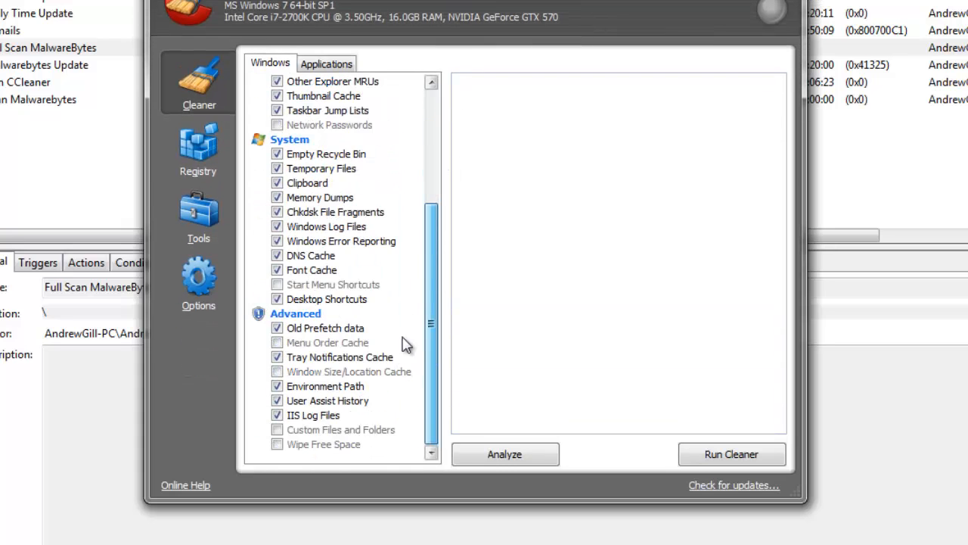
pyautogui.moveTo(403, 338); pyautogui.dragTo(407, 295)
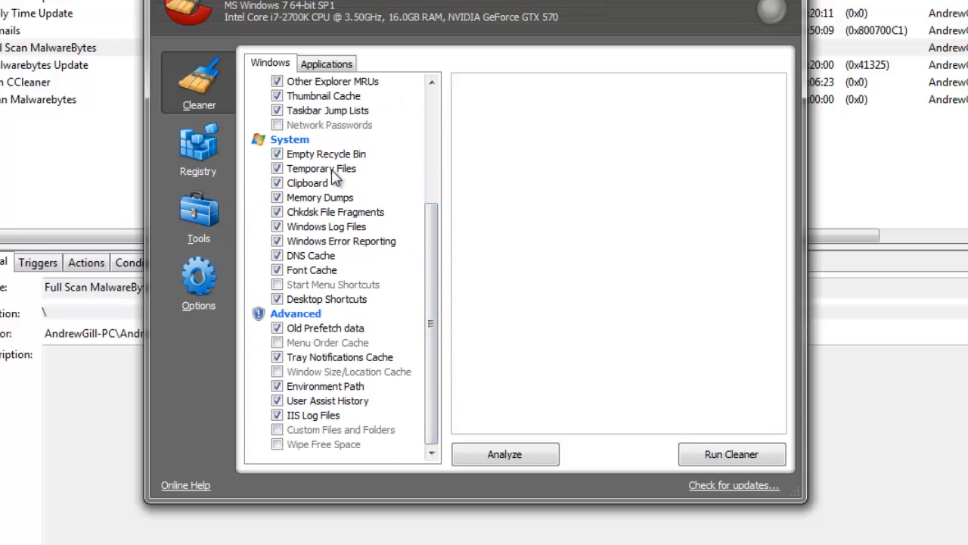
pyautogui.click(344, 68)
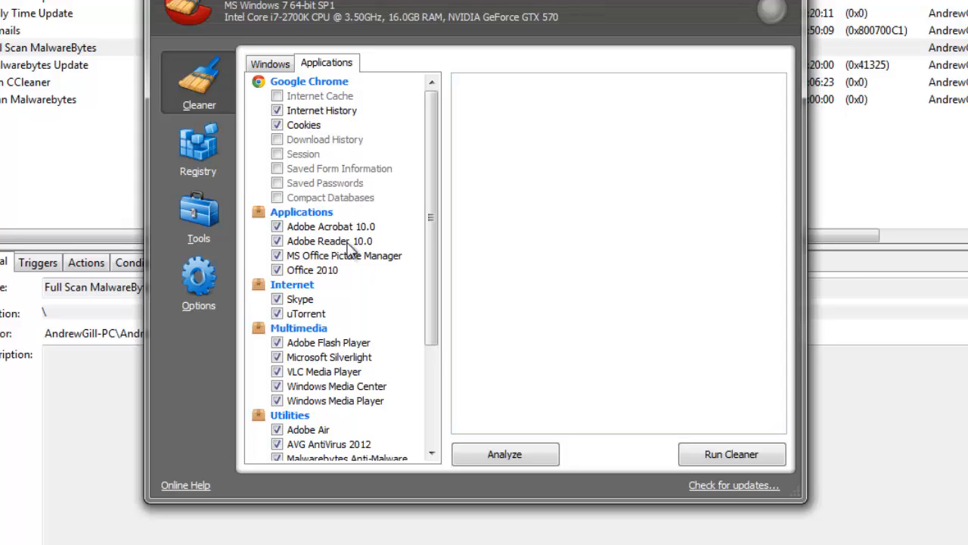
pyautogui.click(286, 198)
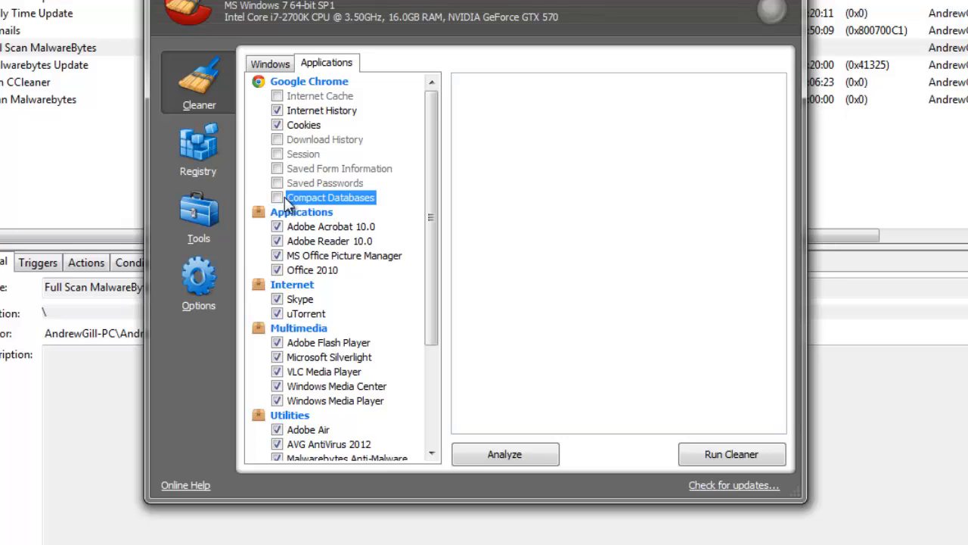
pyautogui.moveTo(435, 145); pyautogui.dragTo(403, 238)
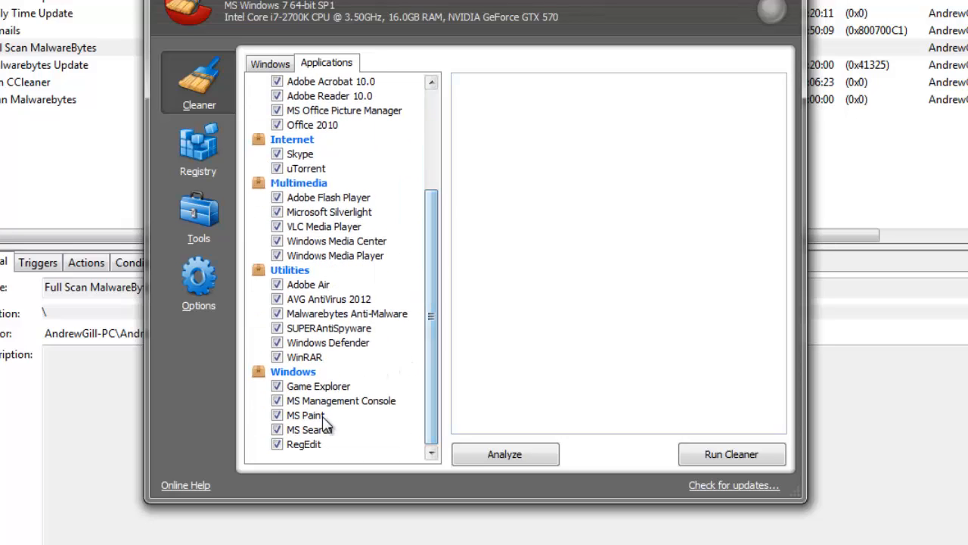
# Step: Look through the Registry cleaner and the Uninstall, Startup, System Restore and Drive Wiper tools
pyautogui.click(198, 150)
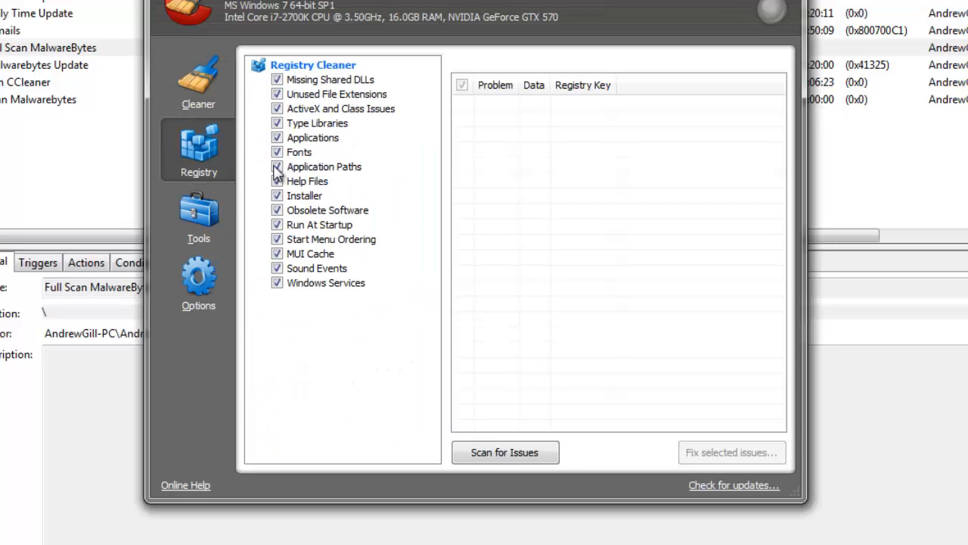
pyautogui.click(198, 218)
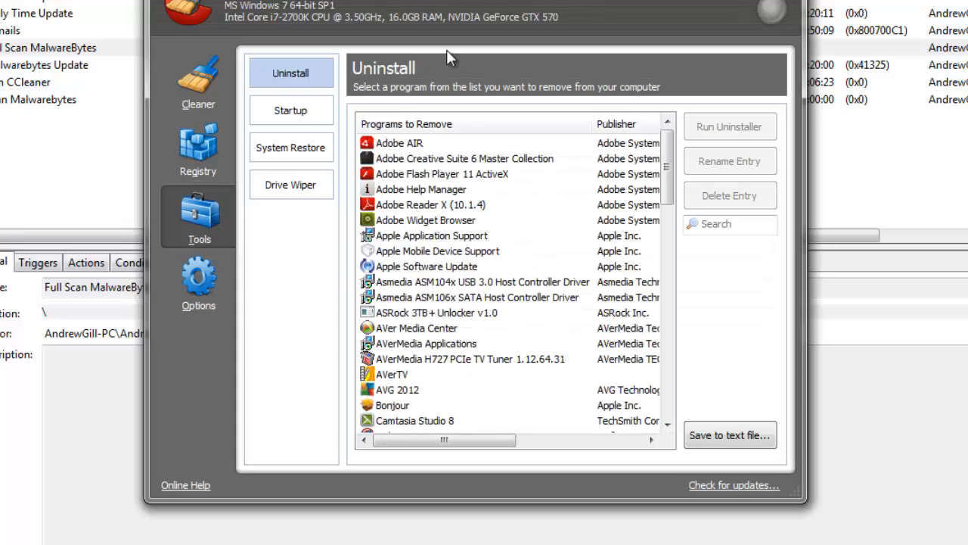
pyautogui.click(290, 110)
pyautogui.click(290, 181)
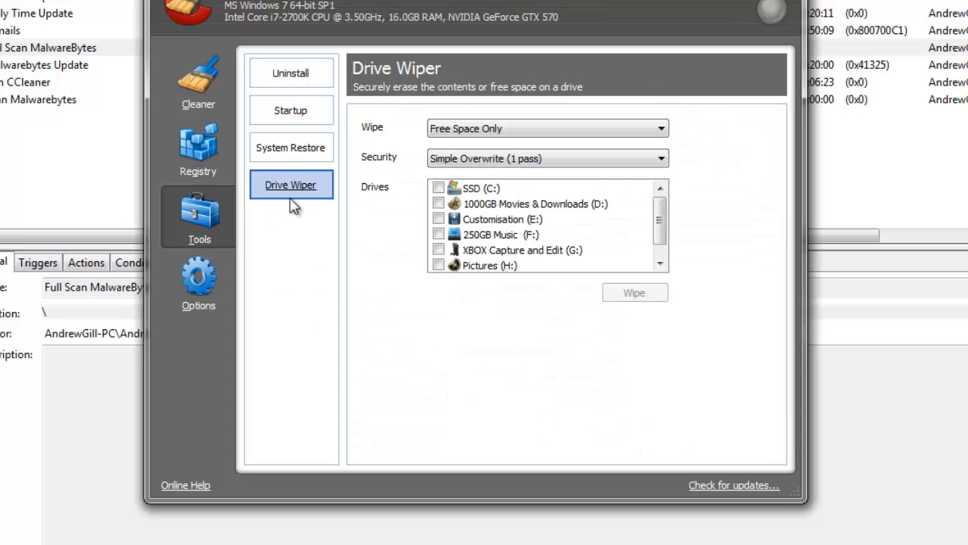
pyautogui.click(304, 150)
pyautogui.click(301, 111)
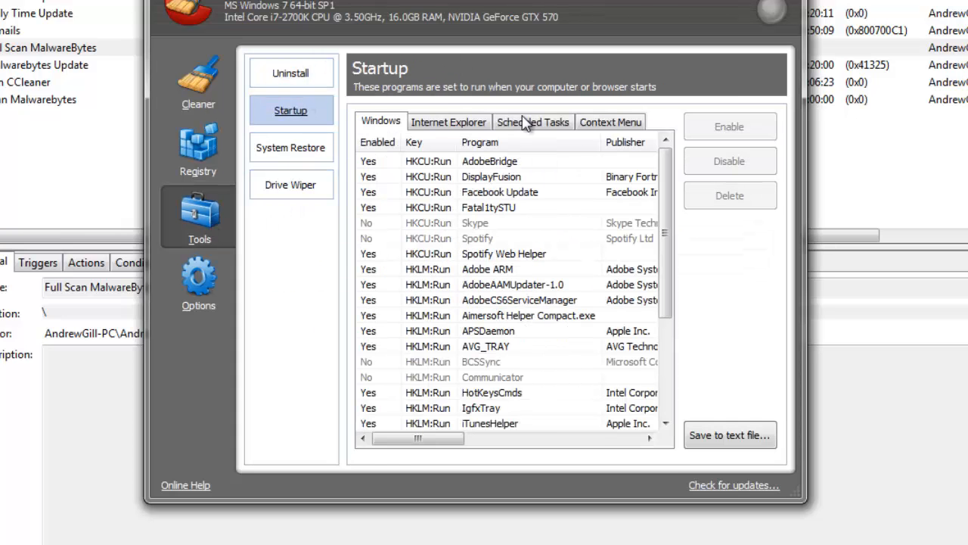
# Step: Ensure Save all settings to INI file and Skip User Account Control warning are enabled in CCleaner's advanced options
pyautogui.click(212, 305)
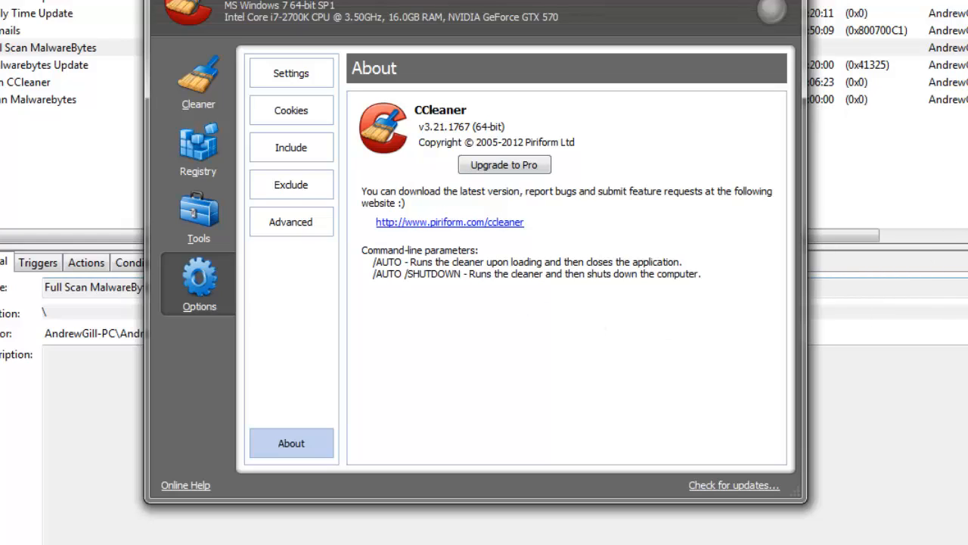
pyautogui.click(283, 229)
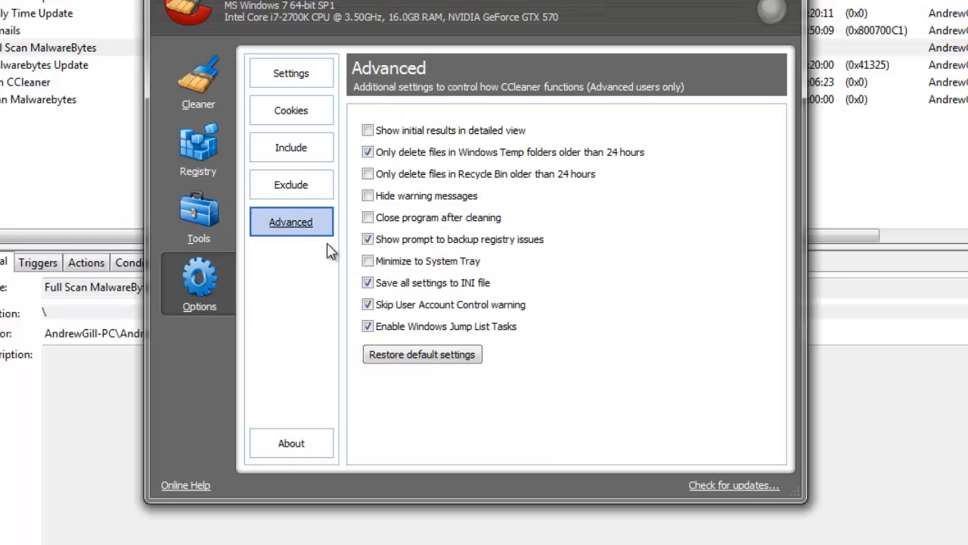
pyautogui.click(369, 284)
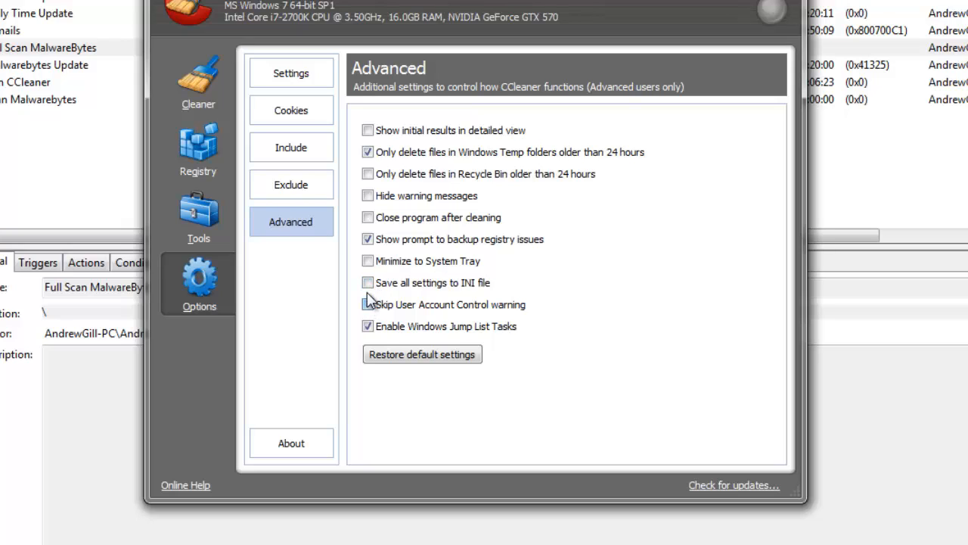
pyautogui.click(369, 283)
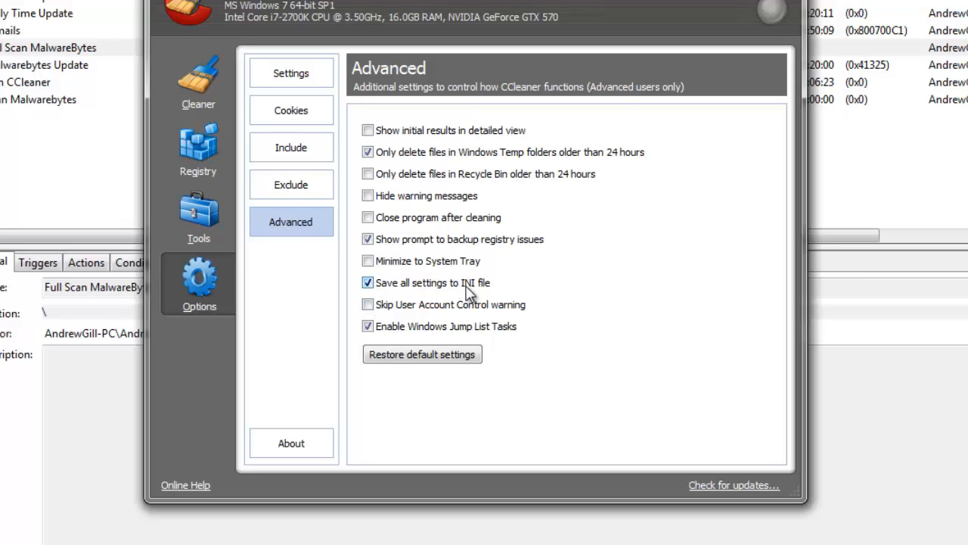
pyautogui.click(369, 305)
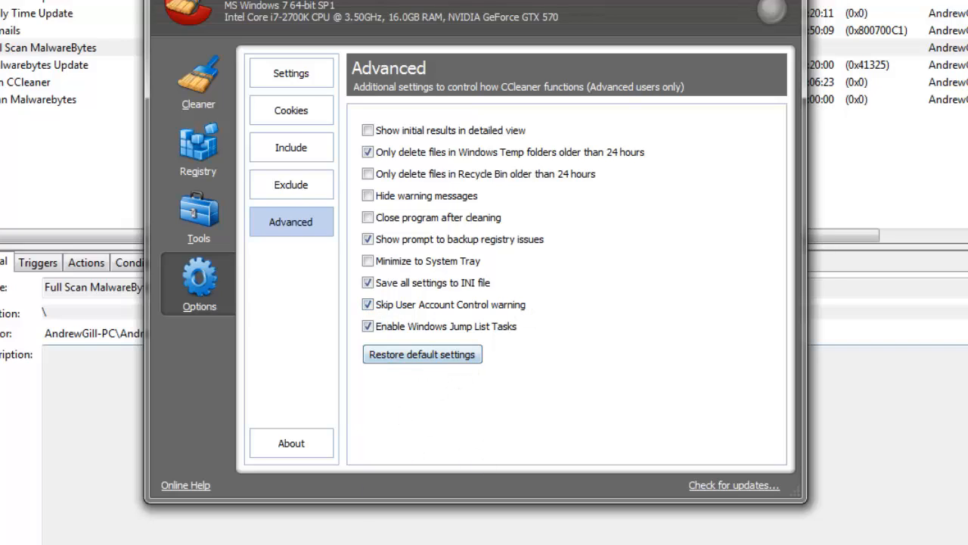
# Step: Go back through the Tools and Registry sections to the Cleaner section, and close CCleaner
pyautogui.click(199, 213)
pyautogui.click(208, 173)
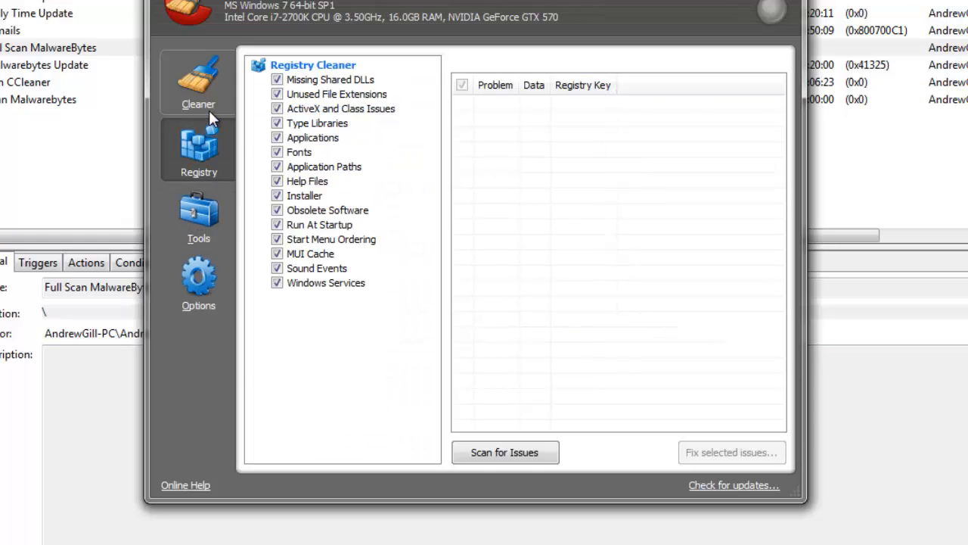
pyautogui.click(209, 110)
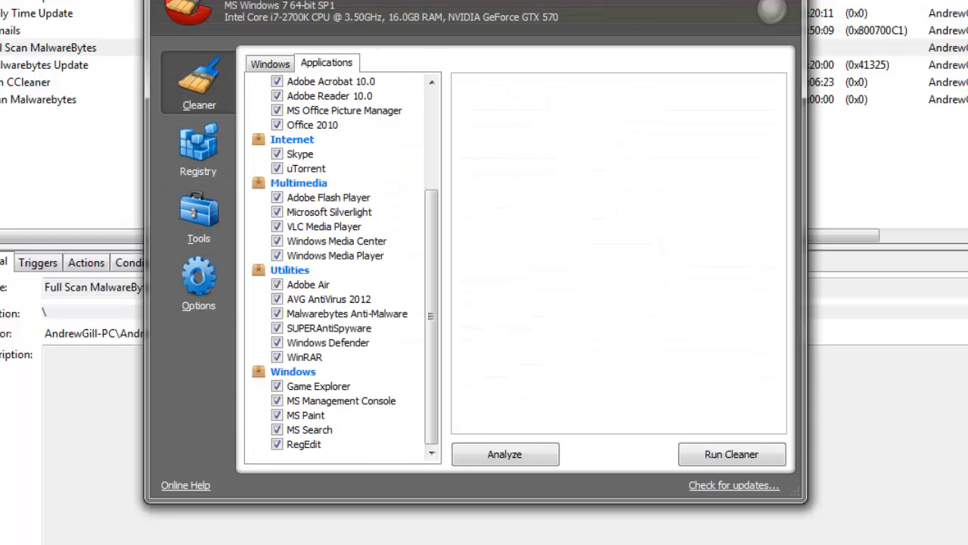
pyautogui.click(787, 1)
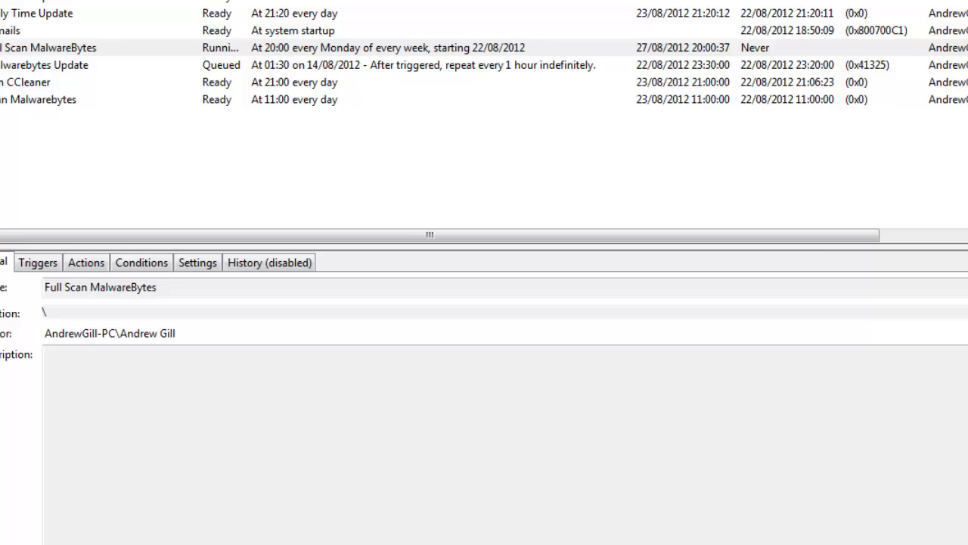
# Step: Start a new scheduled task named Run CCleaner and leave its description empty
pyautogui.click(967, 7)
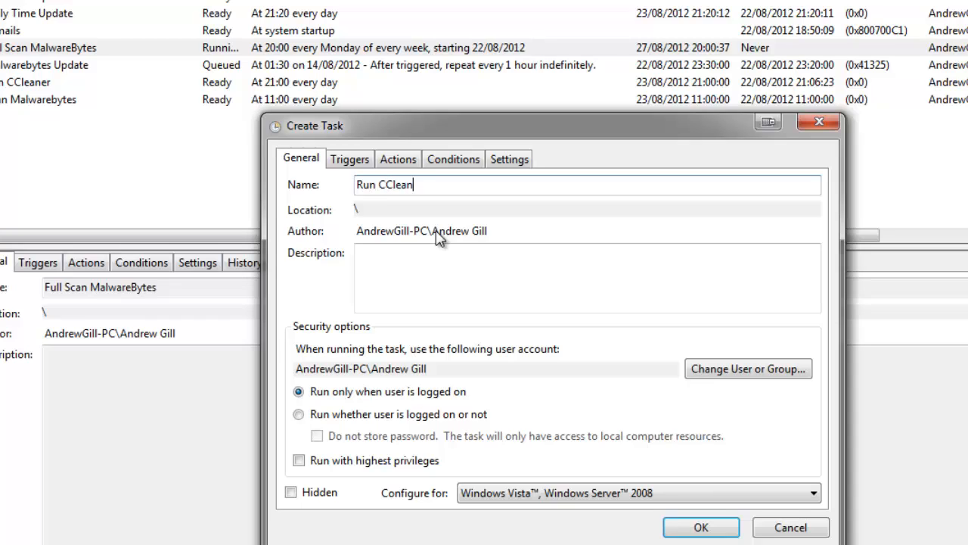
pyautogui.click(471, 252)
pyautogui.write('ad')
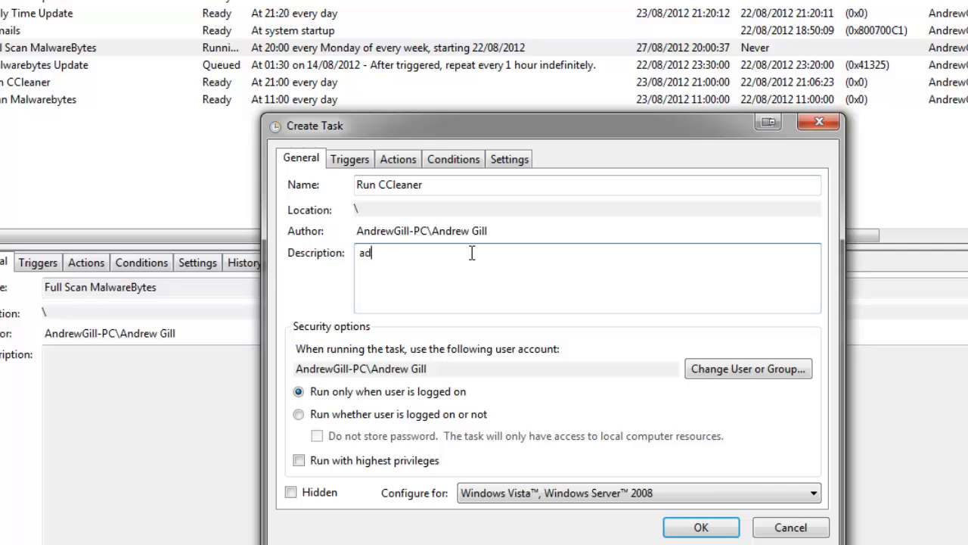
pyautogui.press('BackSpace')
pyautogui.press('BackSpace')
pyautogui.press('BackSpace')
pyautogui.press('BackSpace')
# Step: Set the task to run hidden with highest privileges, configured for Windows 7, Windows Server 2008 R2
pyautogui.click(332, 459)
pyautogui.click(323, 494)
pyautogui.click(495, 493)
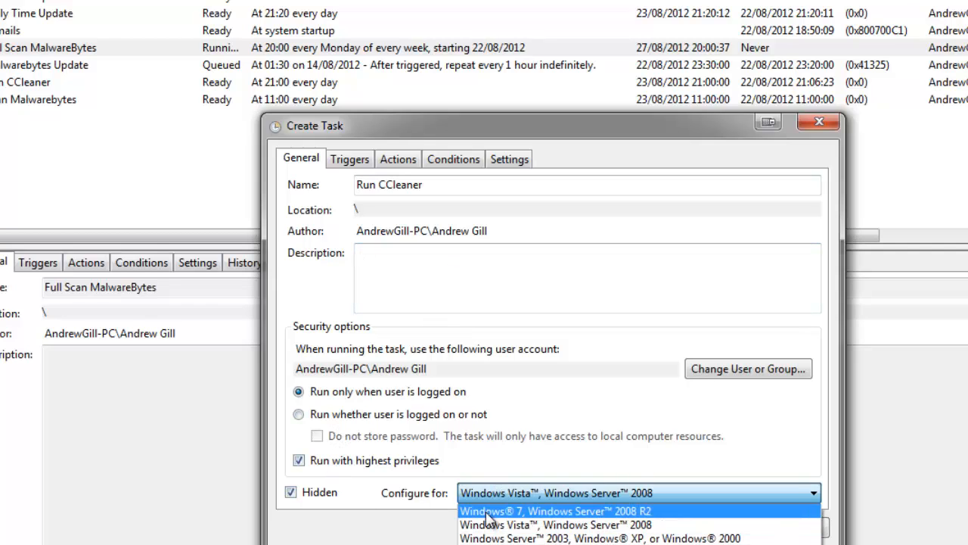
pyautogui.click(510, 509)
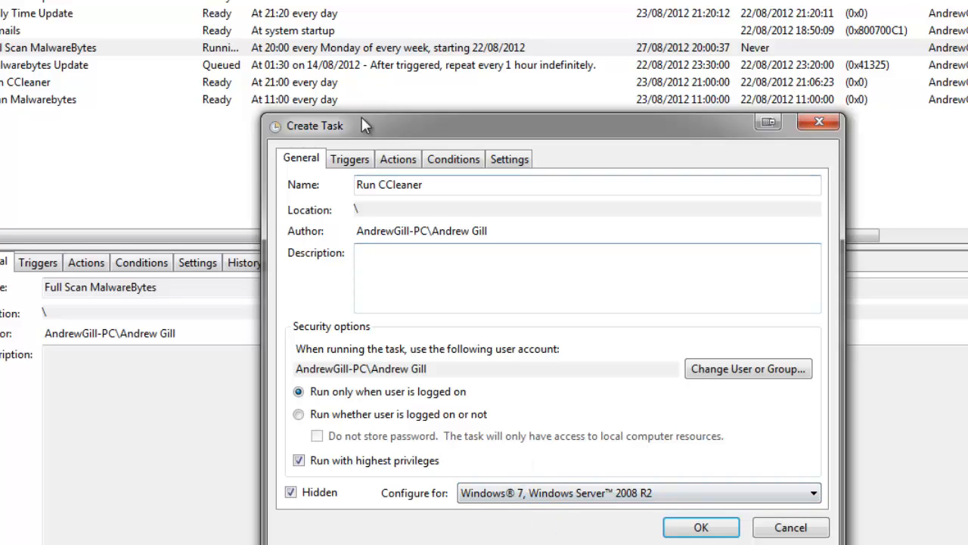
# Step: Add an on-a-schedule trigger that runs the task daily at 20:00, recurring every 1 day
pyautogui.click(362, 160)
pyautogui.click(347, 485)
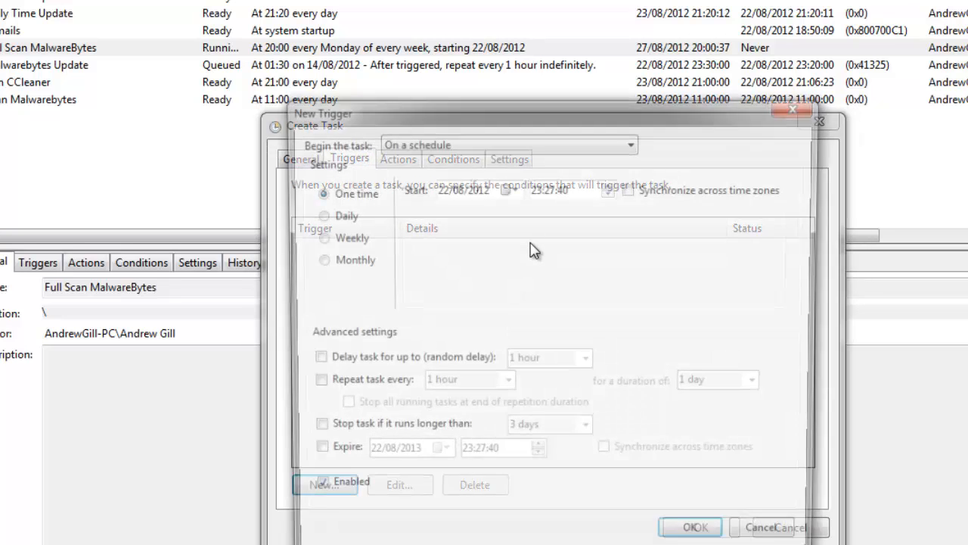
pyautogui.click(354, 219)
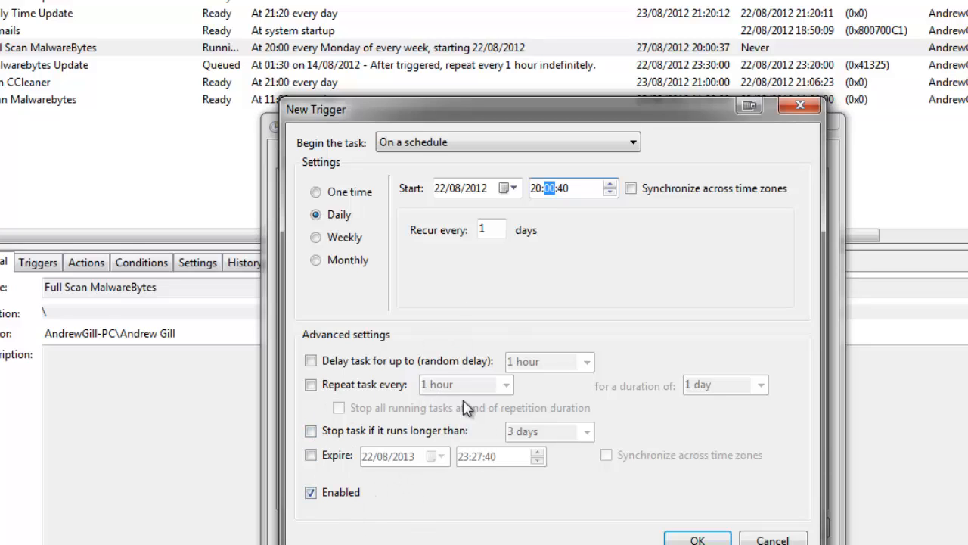
pyautogui.click(704, 535)
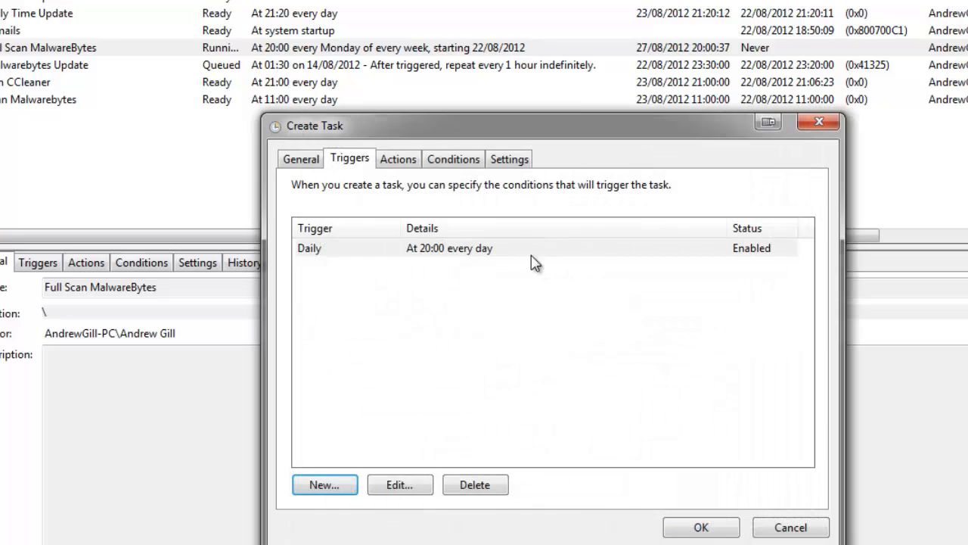
# Step: Add a new Start a program action to the task and browse for its program file
pyautogui.click(391, 160)
pyautogui.click(342, 482)
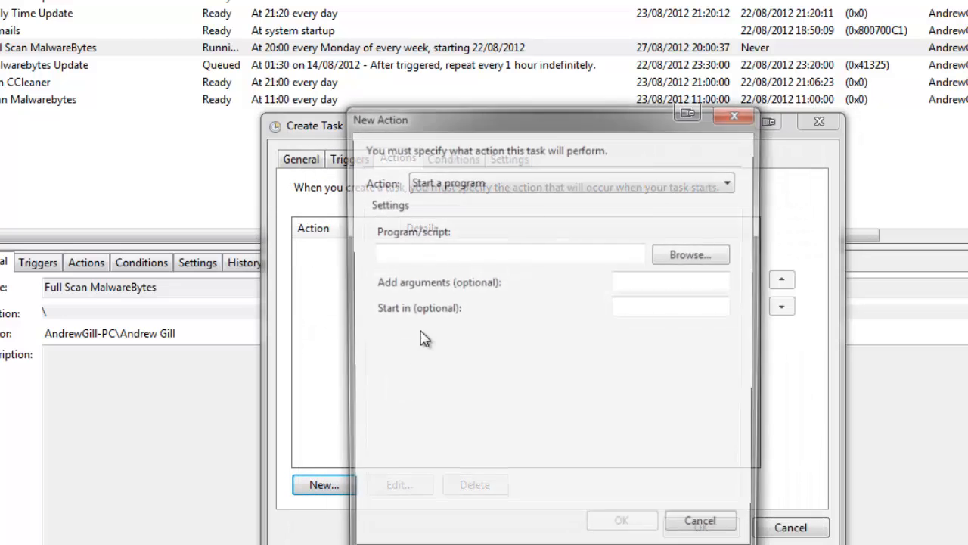
pyautogui.click(687, 255)
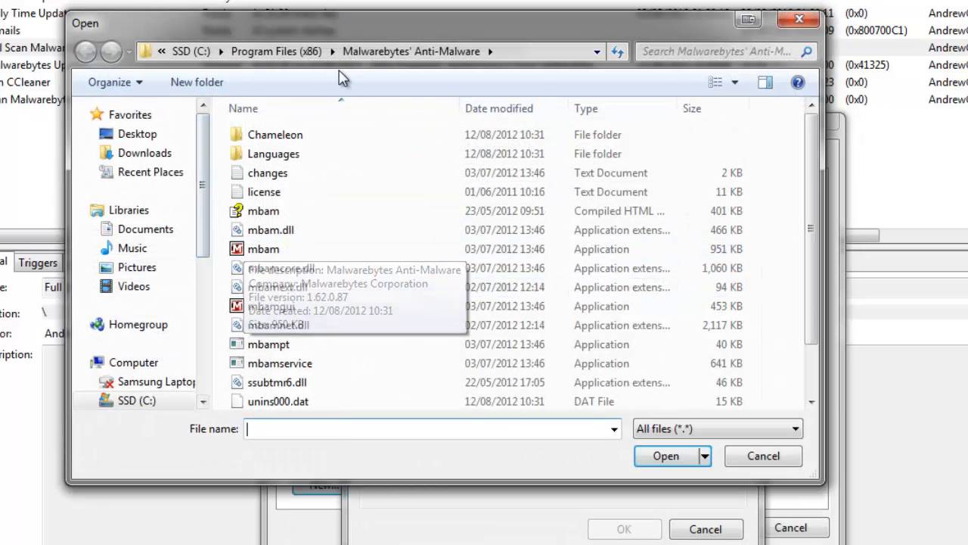
pyautogui.click(203, 53)
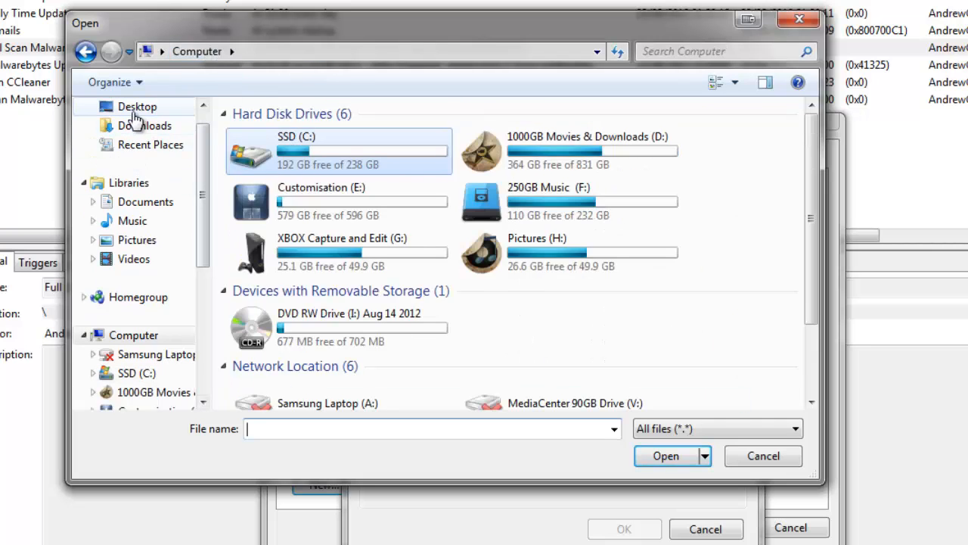
pyautogui.click(136, 106)
pyautogui.moveTo(813, 152); pyautogui.dragTo(774, 88)
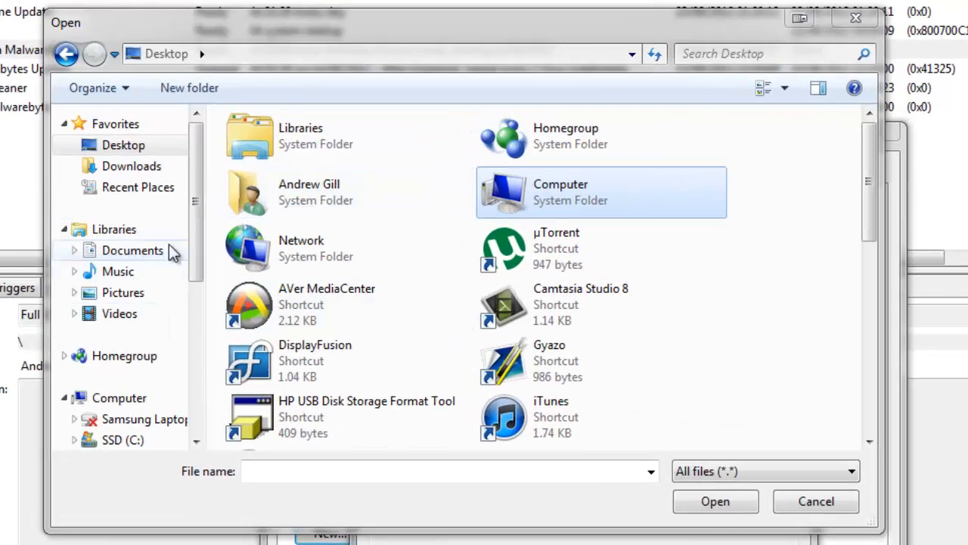
# Step: Choose CCleaner64 from the CCleaner folder in Program Files on the C: drive as the program to start
pyautogui.moveTo(198, 202); pyautogui.dragTo(186, 344)
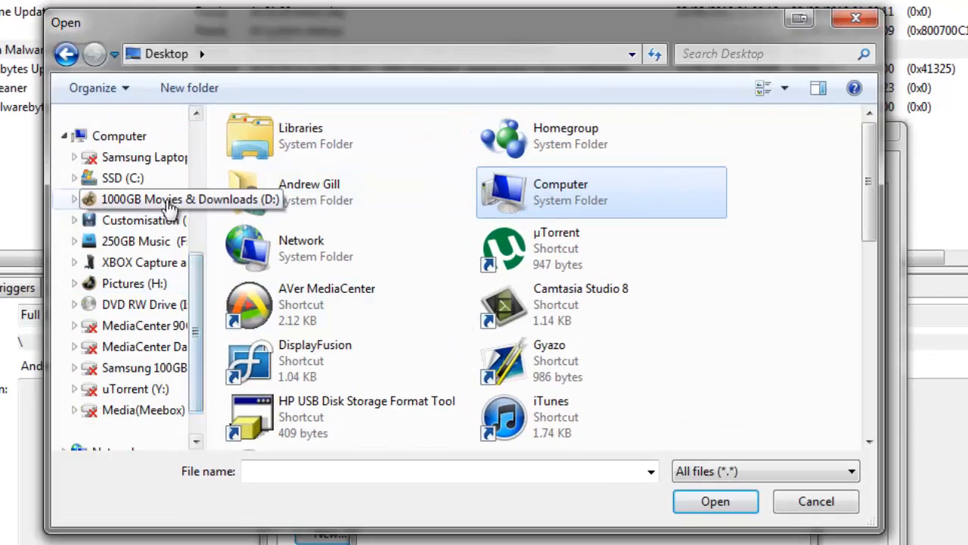
pyautogui.click(157, 182)
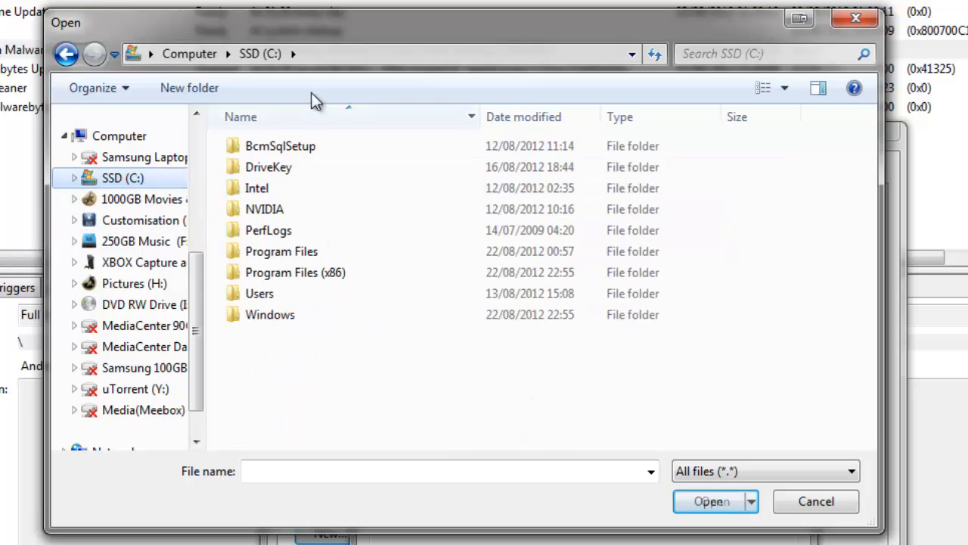
pyautogui.doubleClick(322, 279)
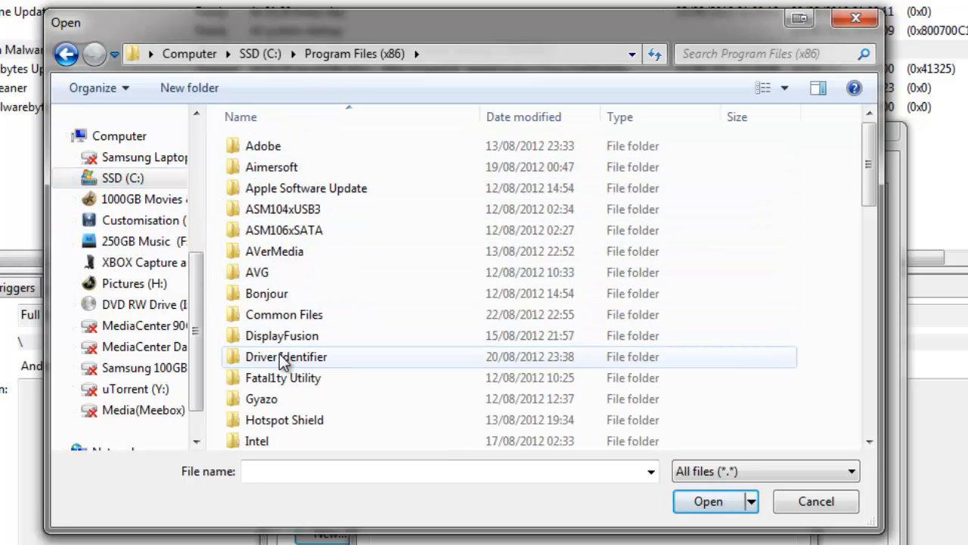
pyautogui.press('BackSpace')
pyautogui.doubleClick(295, 192)
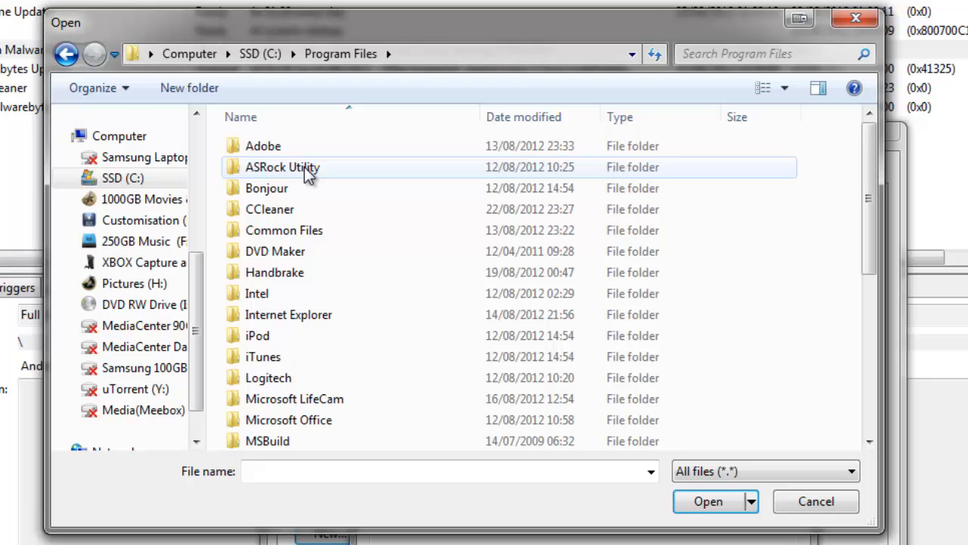
pyautogui.doubleClick(285, 213)
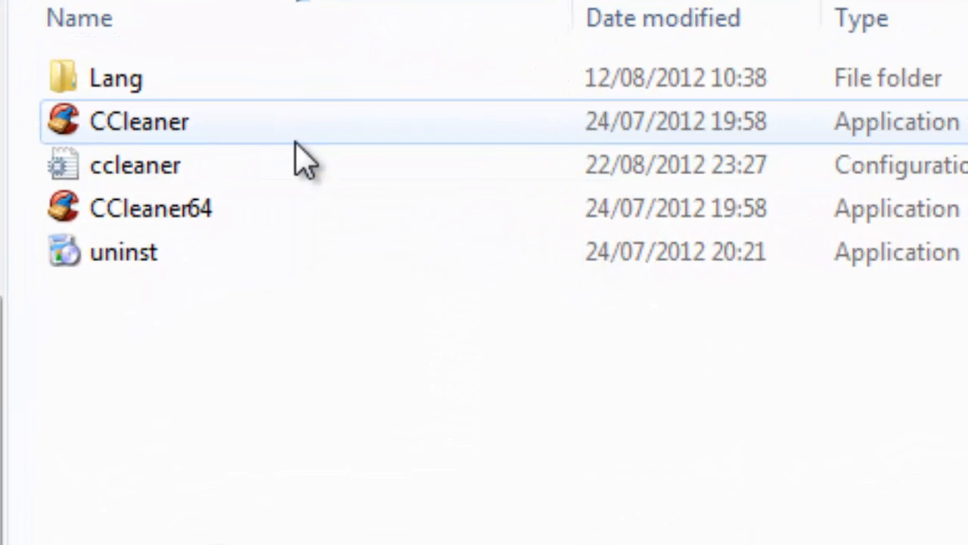
pyautogui.click(429, 130)
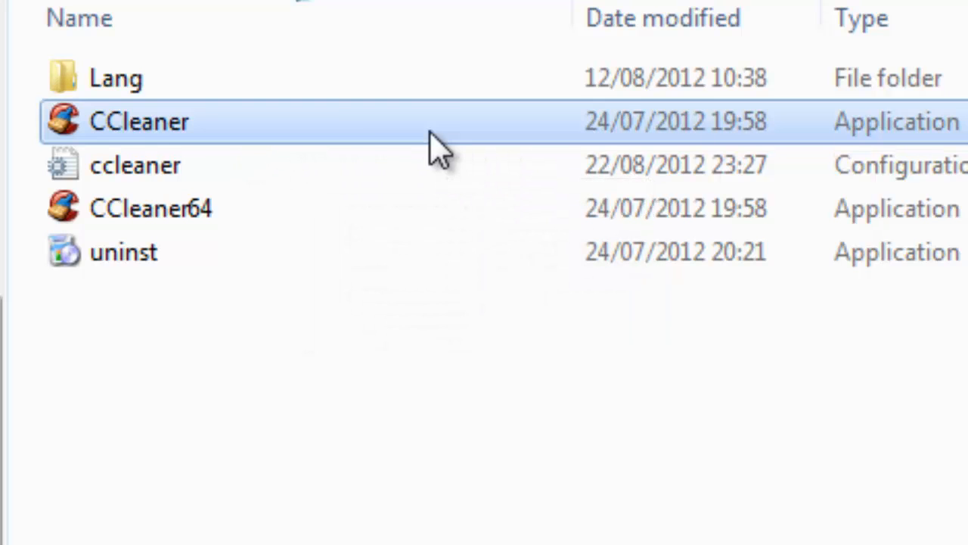
pyautogui.click(124, 212)
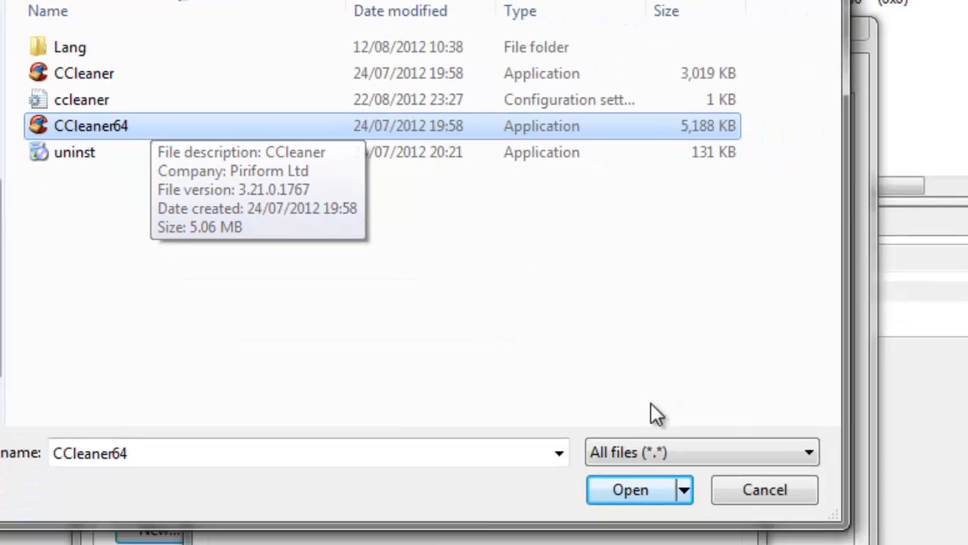
pyautogui.click(649, 498)
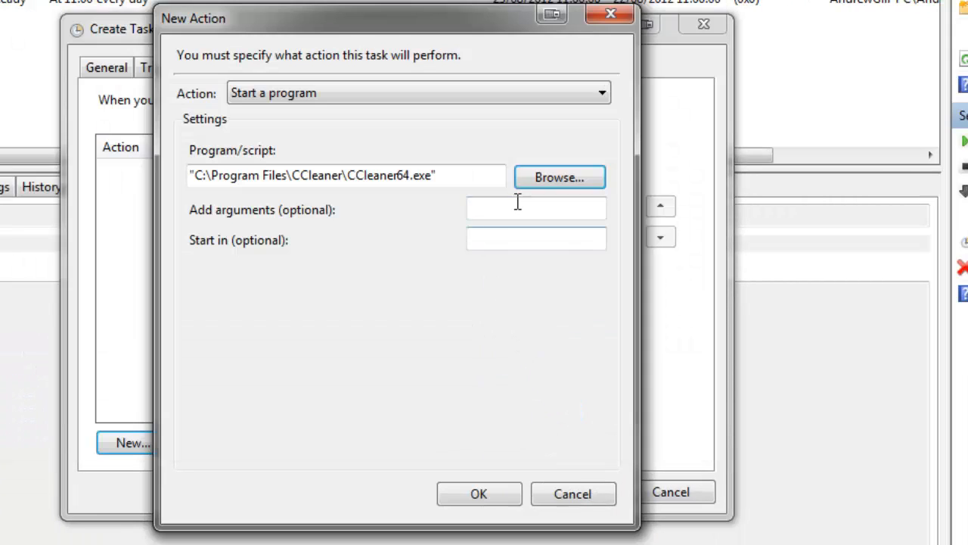
# Step: Set the action's arguments to /AUTO, trying an extra /SHUTDOWN argument and removing it, and confirm the action
pyautogui.click(517, 202)
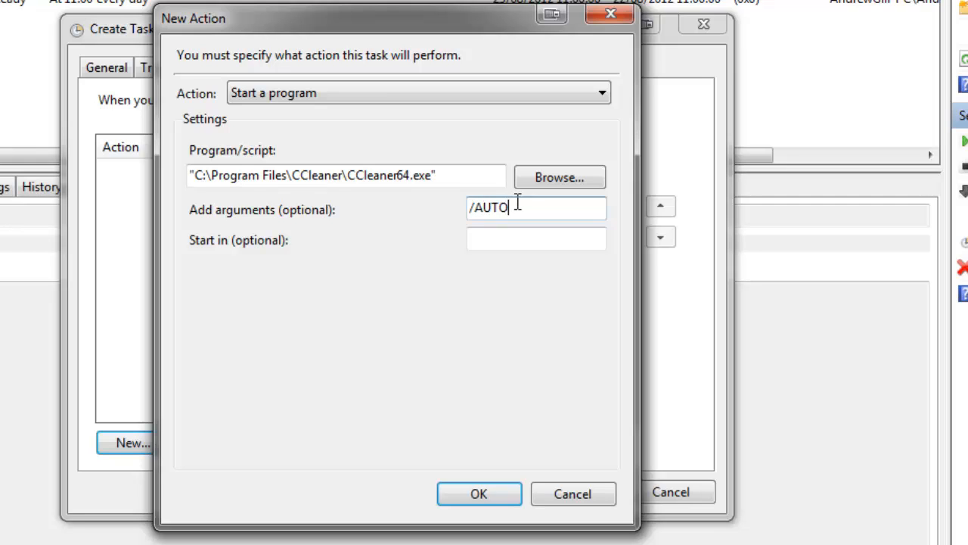
pyautogui.write('/AUTO /SHUTDOWN')
pyautogui.moveTo(606, 207); pyautogui.dragTo(515, 215)
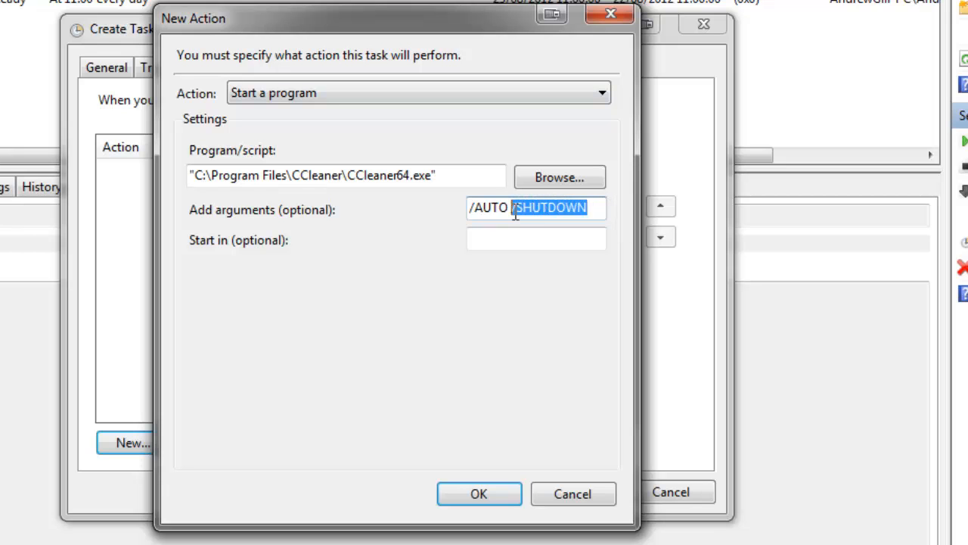
pyautogui.press('BackSpace')
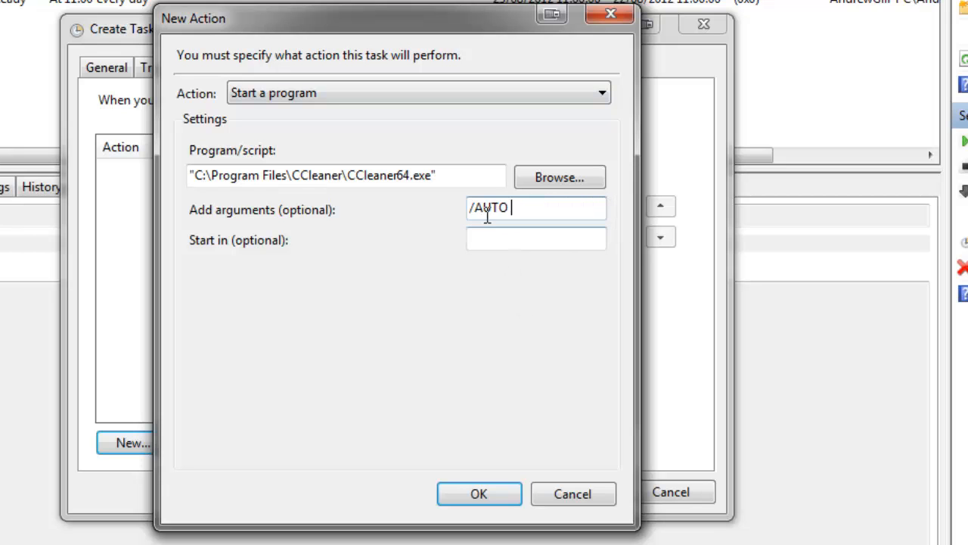
pyautogui.click(496, 494)
# Step: Set the task to start only if the computer is idle for 30 minutes and to wake the computer to run it
pyautogui.click(306, 68)
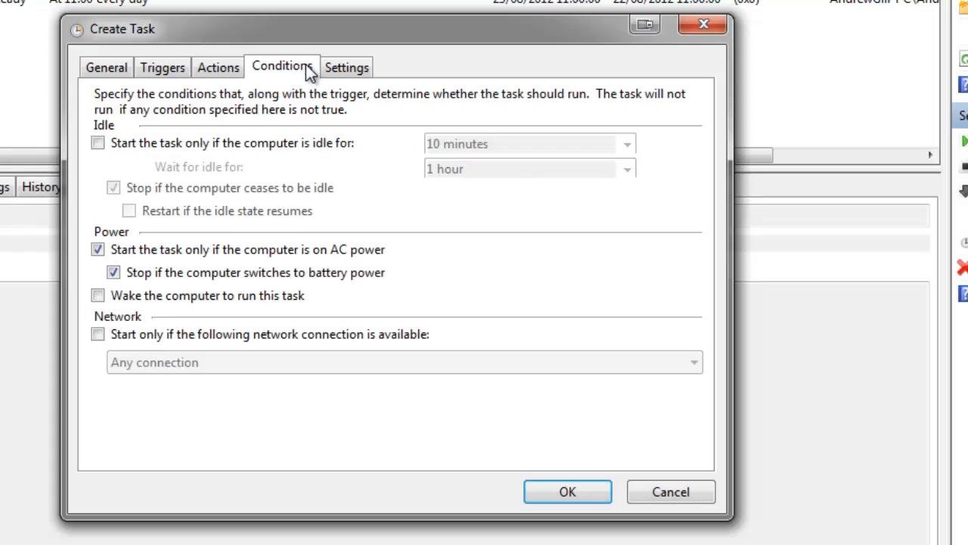
pyautogui.click(215, 141)
pyautogui.moveTo(552, 144); pyautogui.dragTo(383, 144)
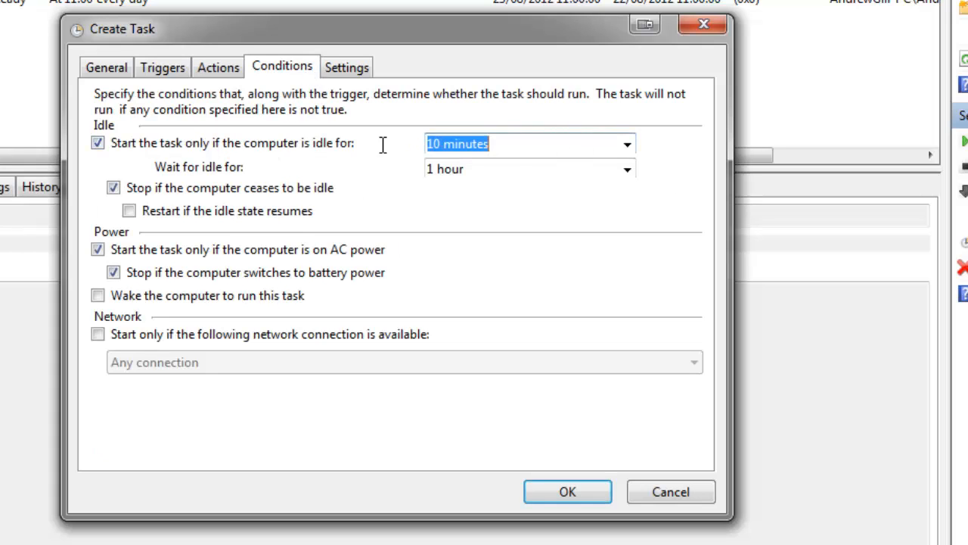
pyautogui.click(627, 144)
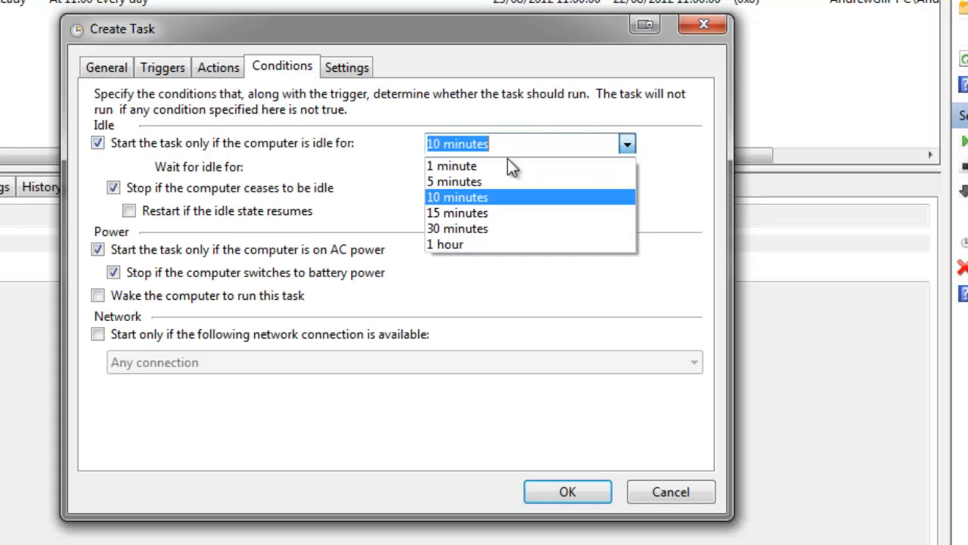
pyautogui.click(454, 226)
pyautogui.click(521, 145)
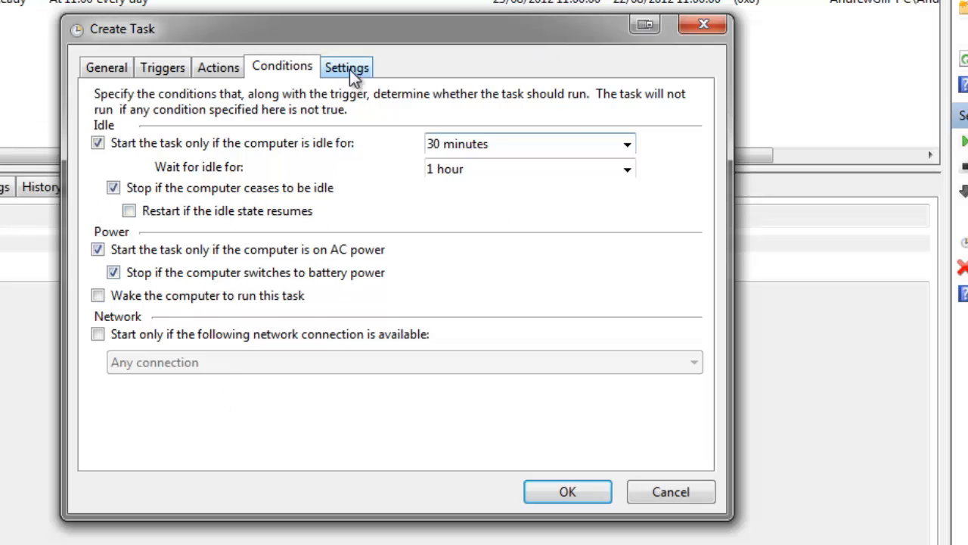
pyautogui.click(102, 297)
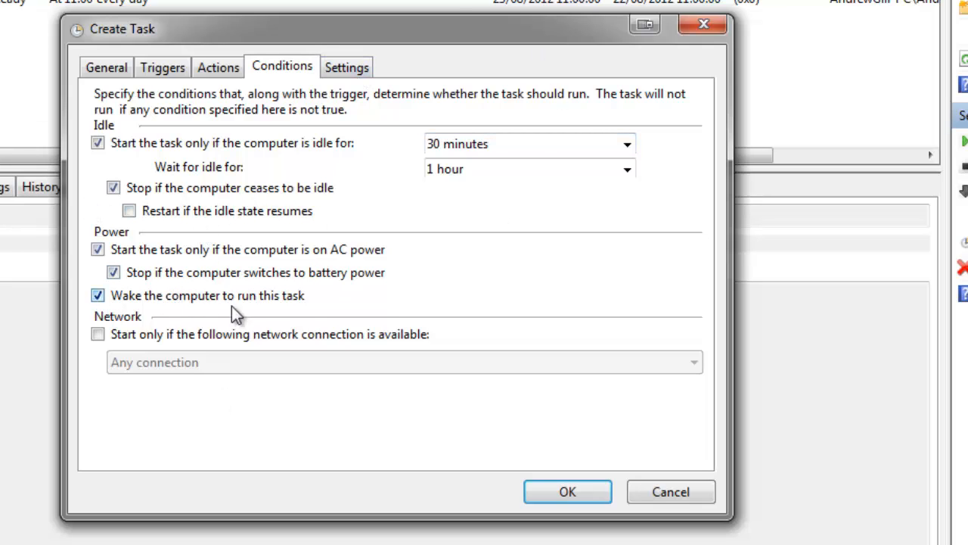
# Step: Review the task's additional settings and cancel creating the task
pyautogui.click(351, 69)
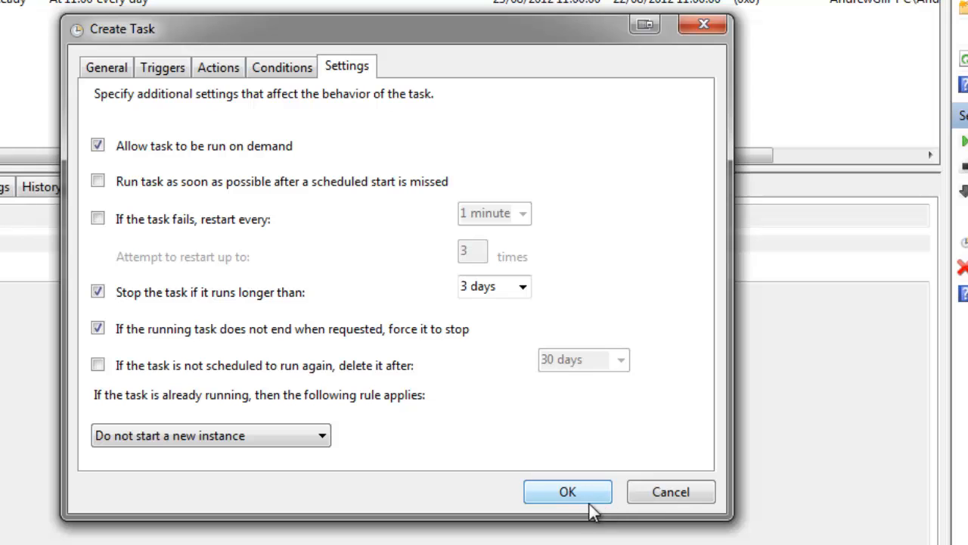
pyautogui.click(655, 495)
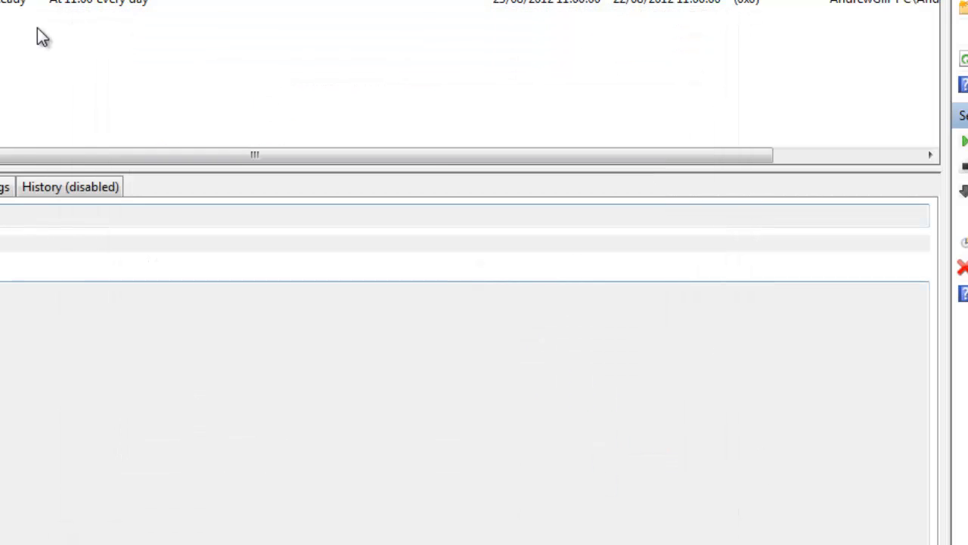